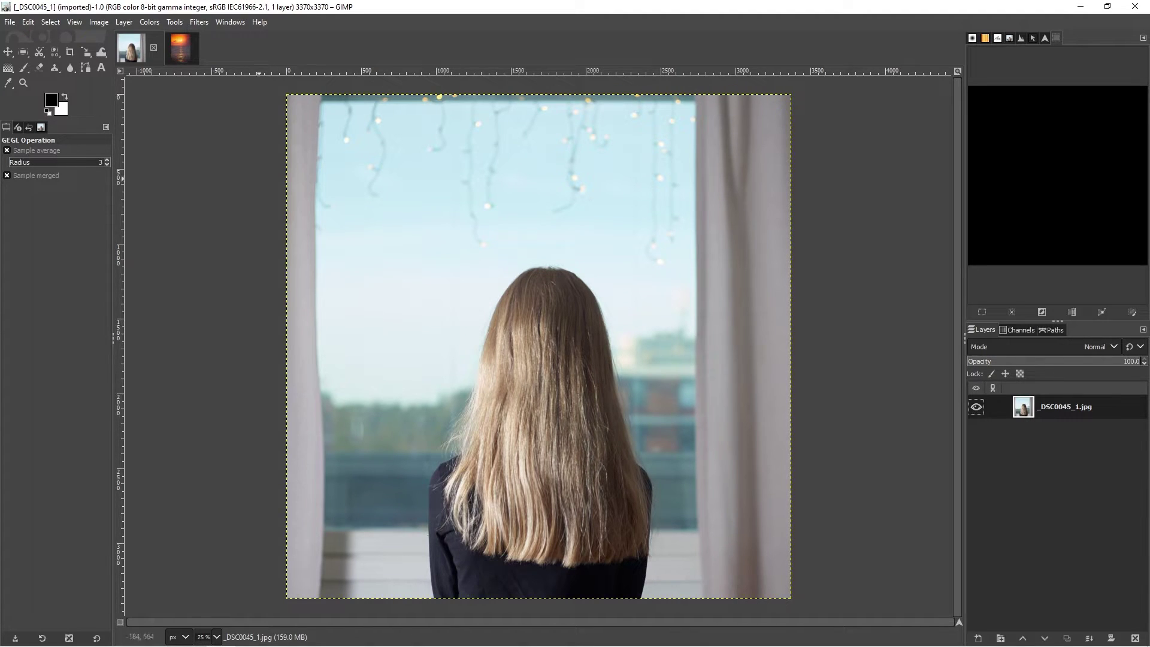
- Look at the open sunset image and return to the photo of the woman at the window
click(181, 48)
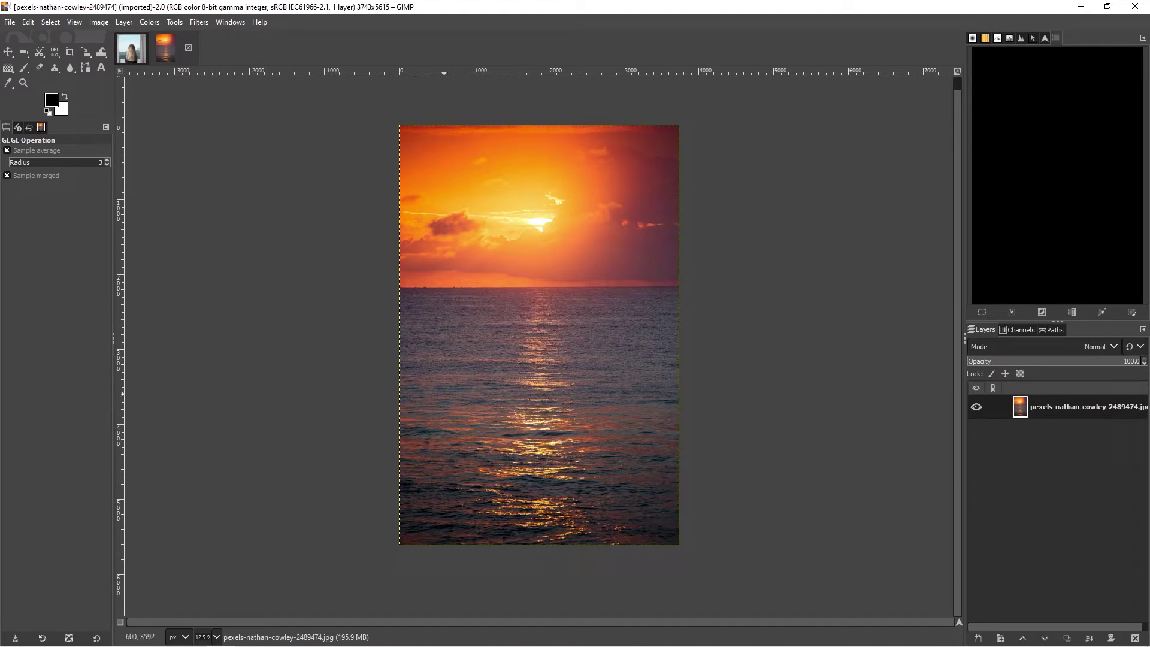
key(alt+1)
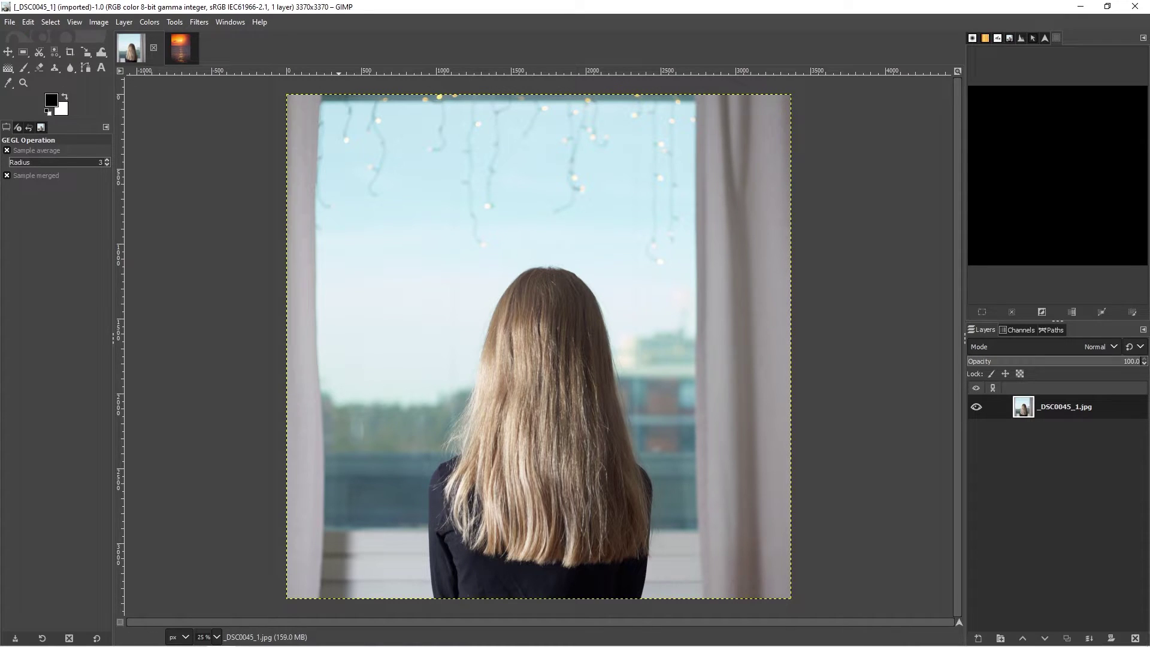
- Activate the Intelligent Scissors selection tool with feathered edges at a radius of 2.0
click(174, 21)
mouse_move(203, 39)
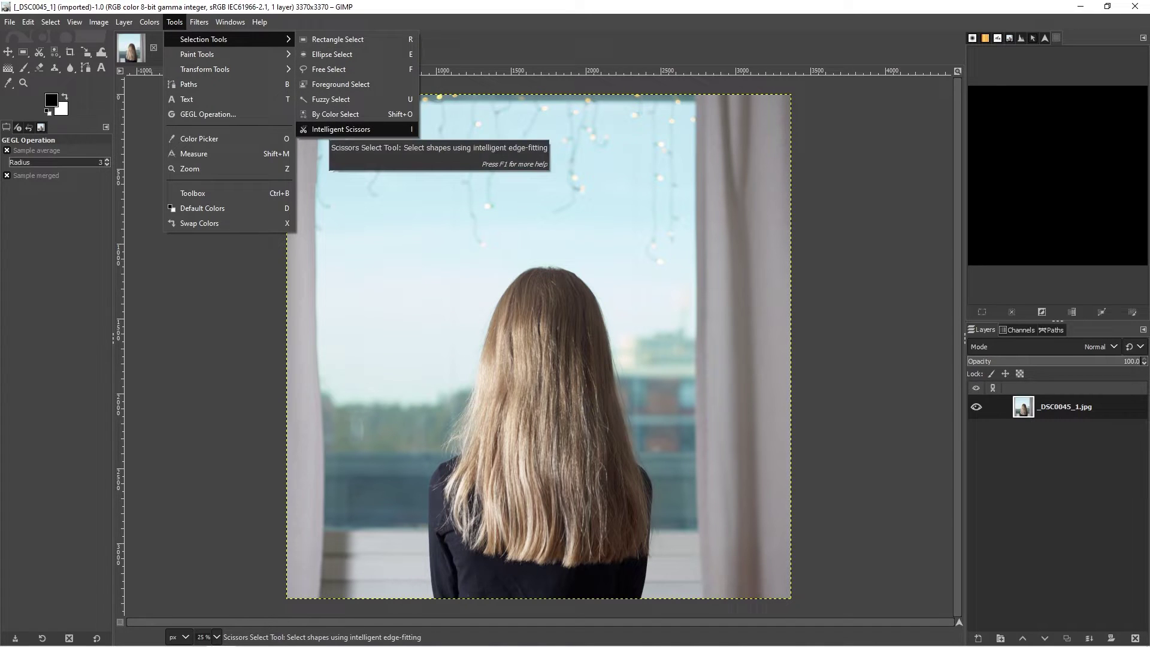
key(Return)
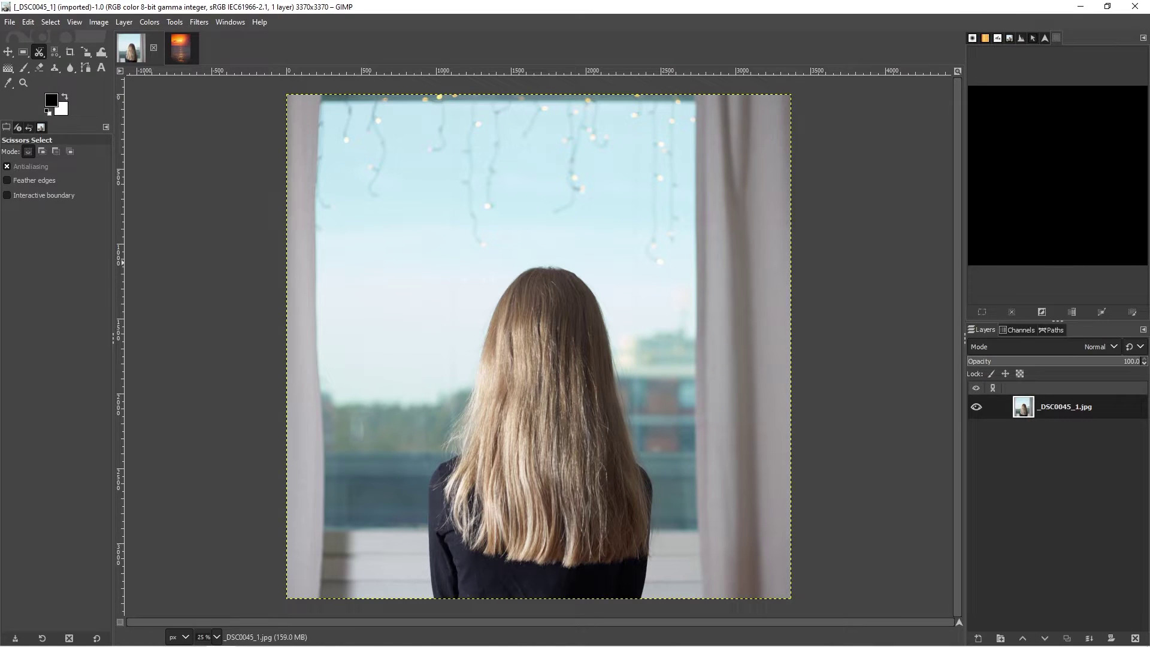
click(34, 180)
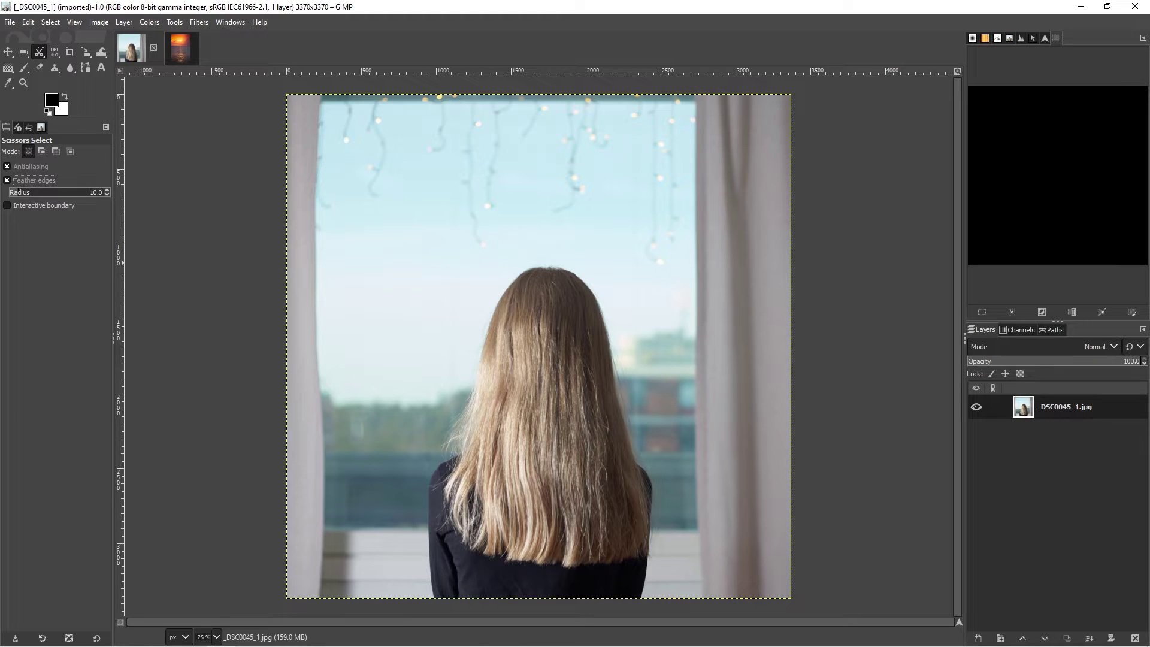
click(107, 195)
click(107, 195)
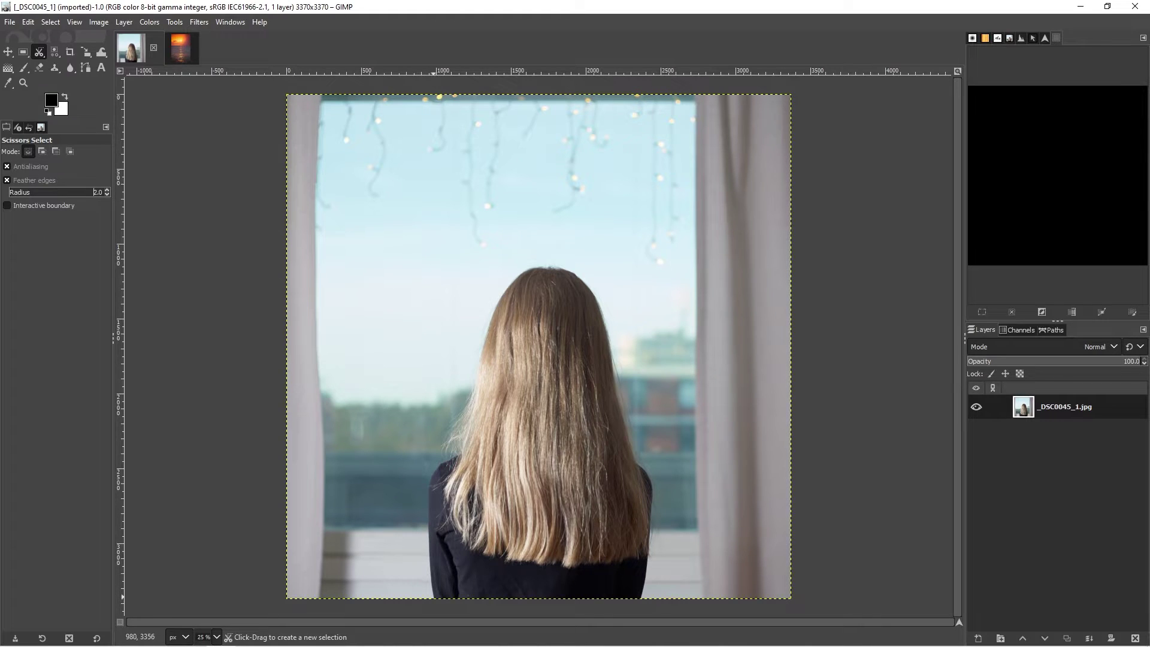
- Trace the woman's left arm and shoulder with scissors points, from the image's lower edge up to the hair
click(433, 596)
click(428, 544)
click(431, 484)
click(441, 466)
click(457, 456)
click(463, 451)
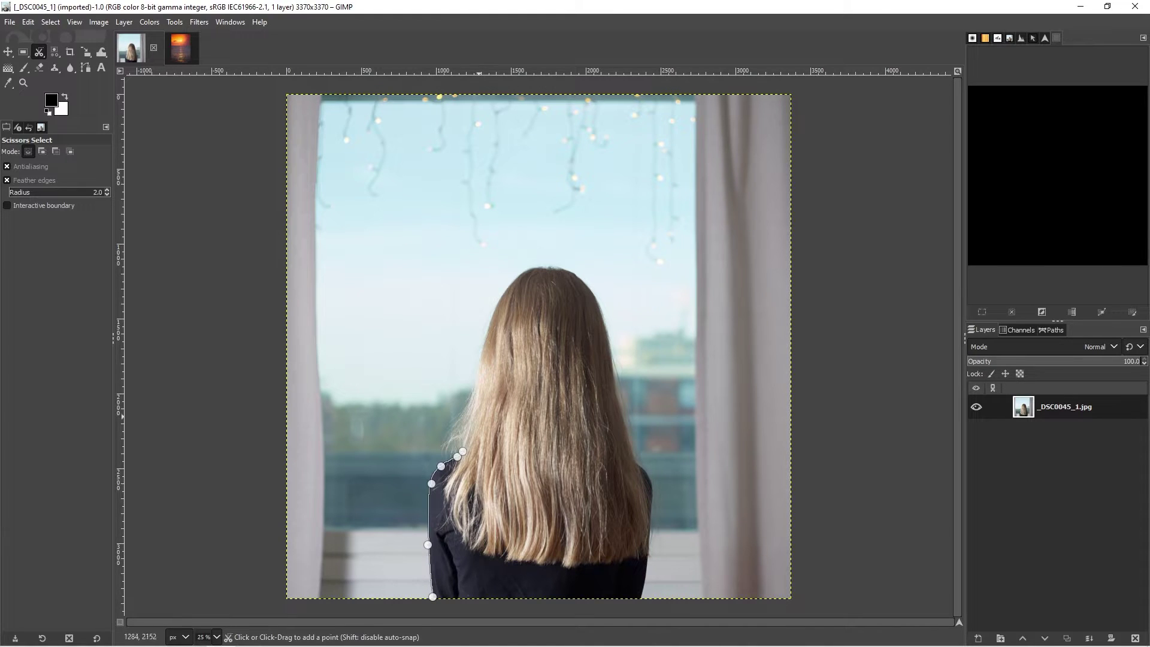
- Continue the scissors outline up the left side of the hair, over the head and down to the right shoulder
click(479, 371)
click(492, 315)
click(520, 274)
click(542, 266)
click(570, 270)
click(601, 307)
click(616, 382)
click(622, 415)
click(635, 462)
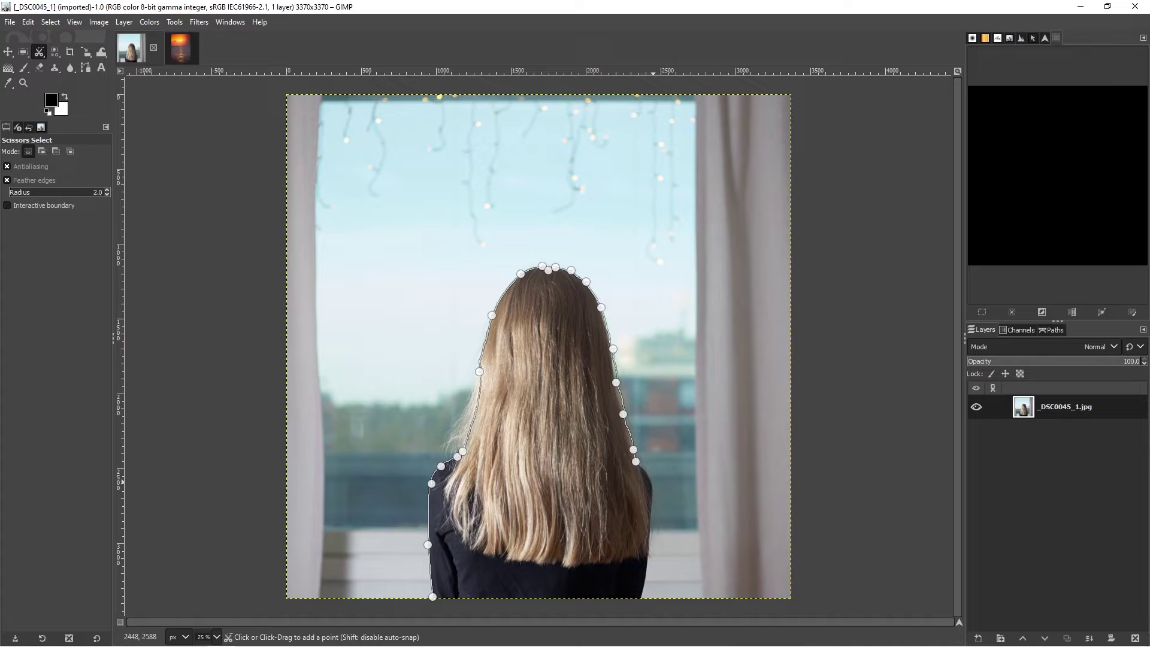
- Trace the right shoulder and arm down to the image's lower edge and close the outline at its first point
click(650, 482)
click(647, 544)
click(648, 576)
click(640, 595)
click(637, 600)
click(432, 597)
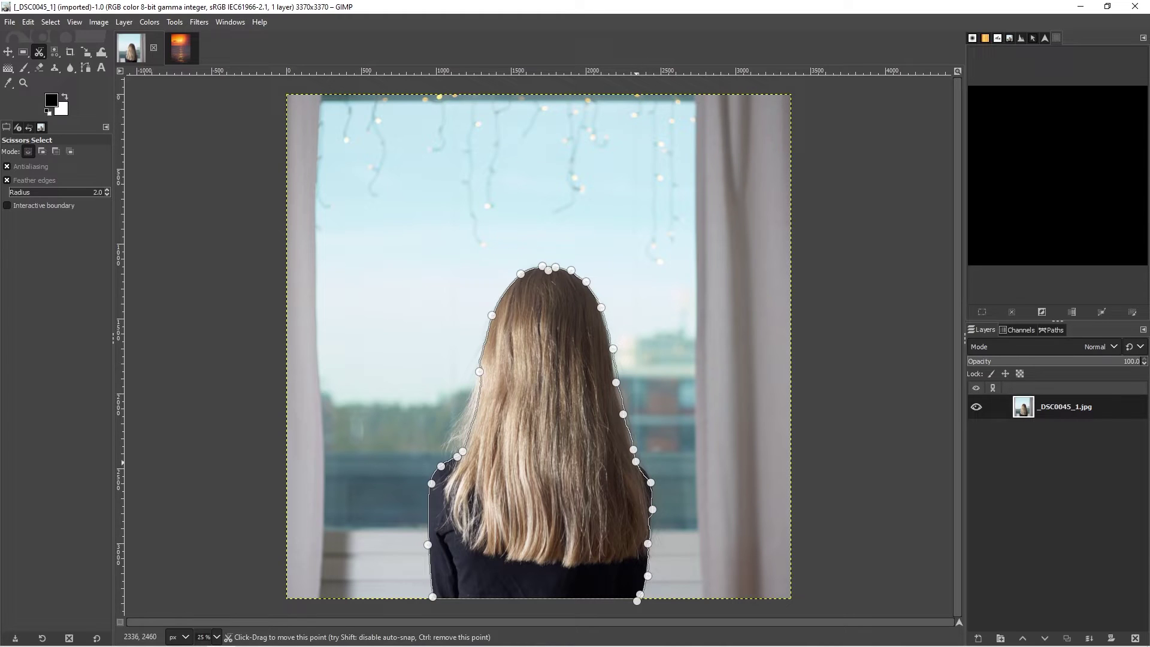
- Refine the outline along the right shoulder and upper arm by moving and adding scissors points
ctrl+click(636, 462)
click(638, 465)
click(648, 474)
drag(660, 507, 652, 489)
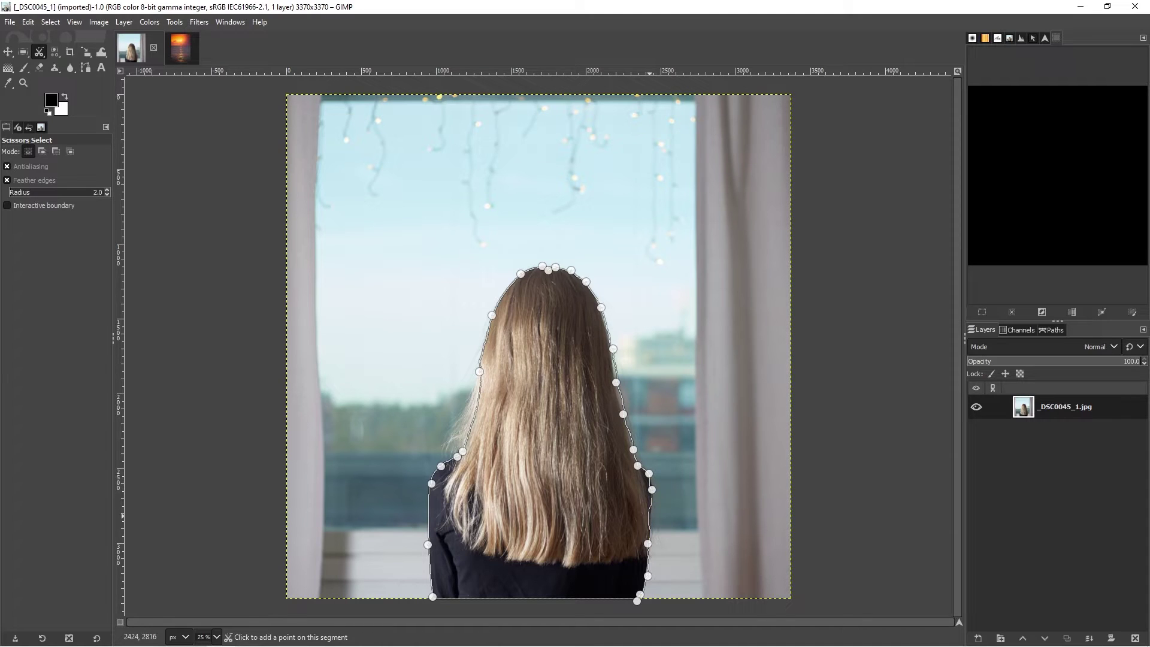
click(651, 519)
- Fit the outline to the left edge of the hair by moving and adding points just above the shoulder
drag(481, 373, 474, 413)
click(479, 372)
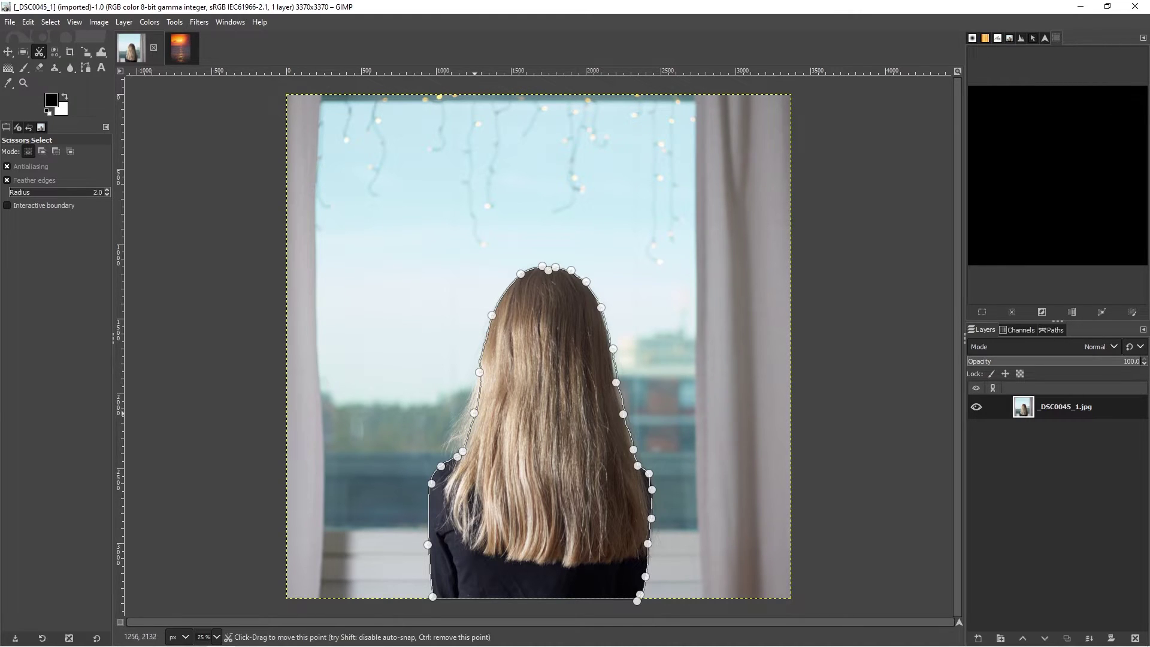
drag(474, 413, 470, 412)
drag(462, 451, 466, 444)
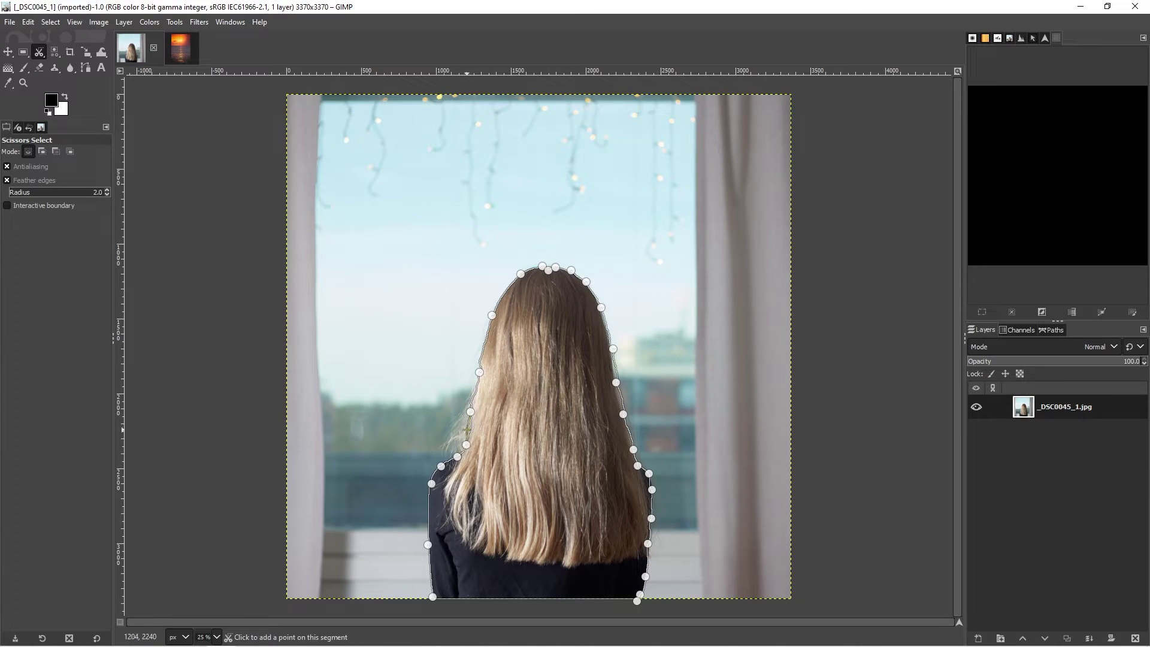
click(468, 429)
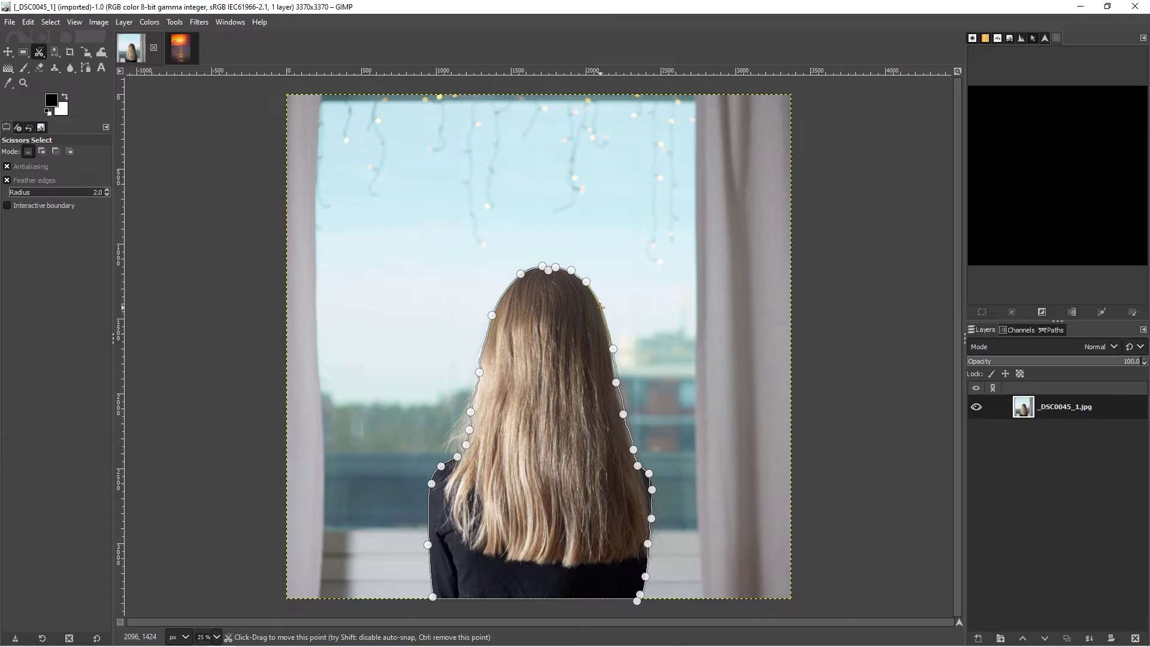
- Adjust the points along the right edge of the hair and convert the scissors outline into a selection
drag(600, 307, 600, 308)
drag(613, 348, 622, 422)
click(614, 387)
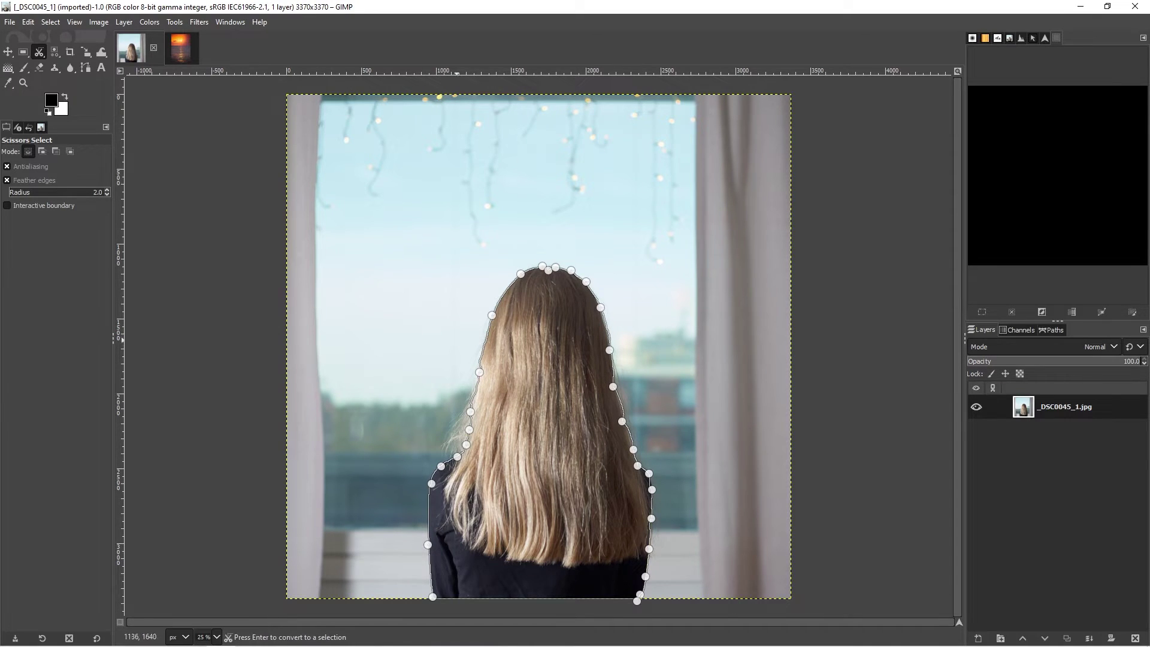
click(488, 357)
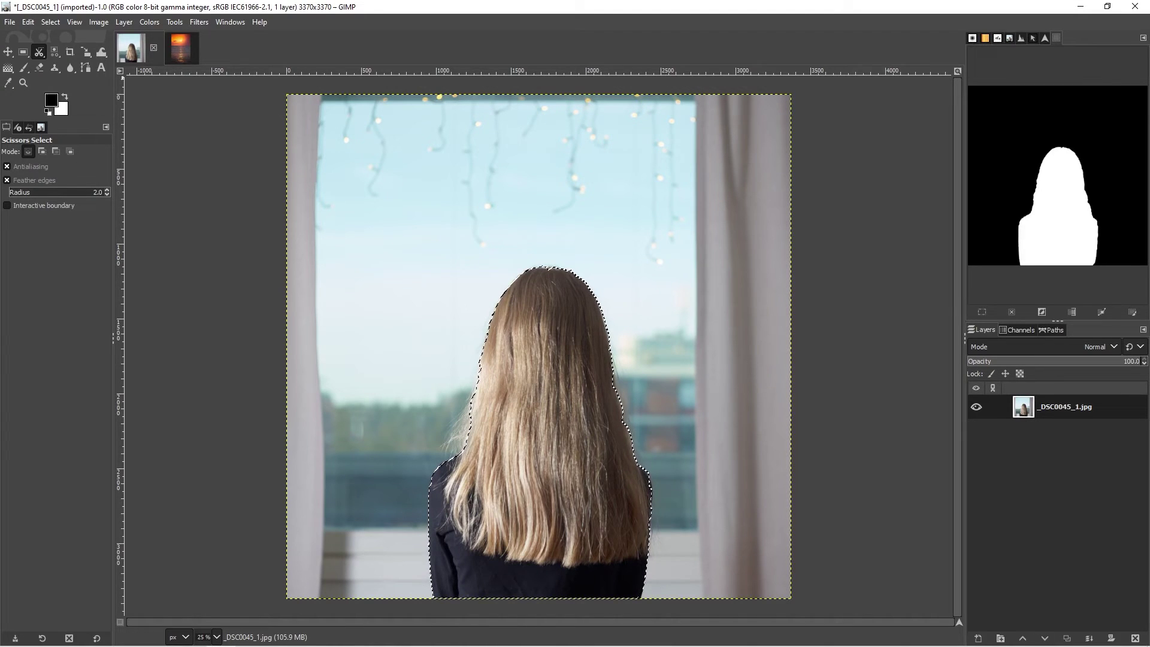
- Feather the selection around the woman by 3 px
click(175, 23)
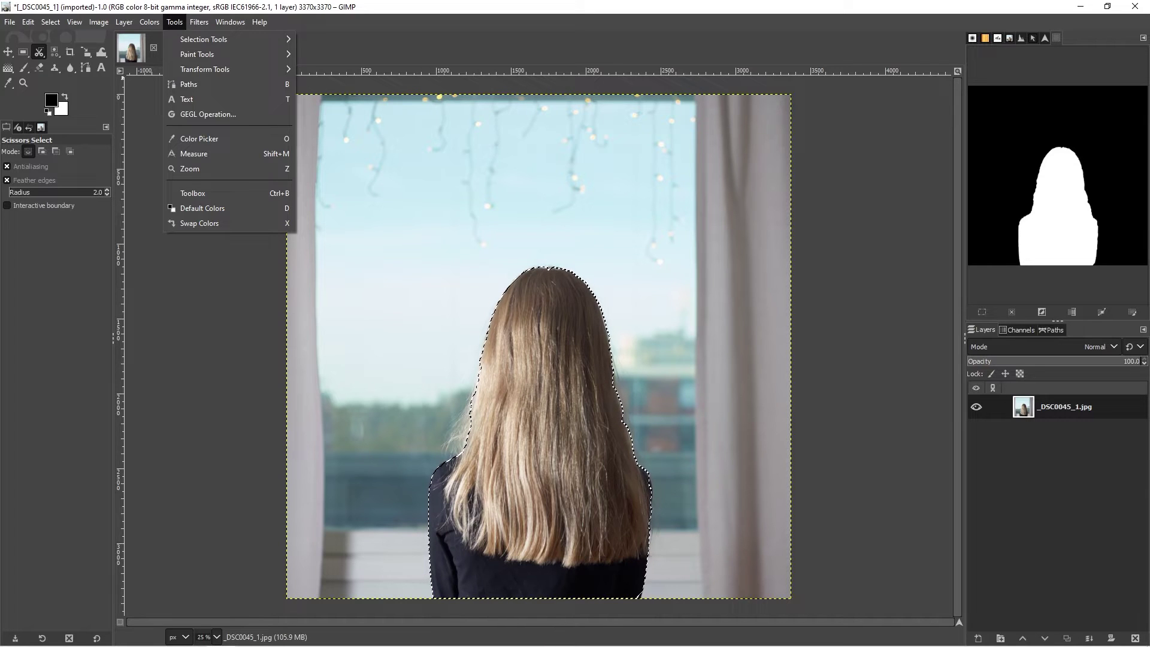
key(Left)
key(Left)
key(Left)
key(Left)
key(Left)
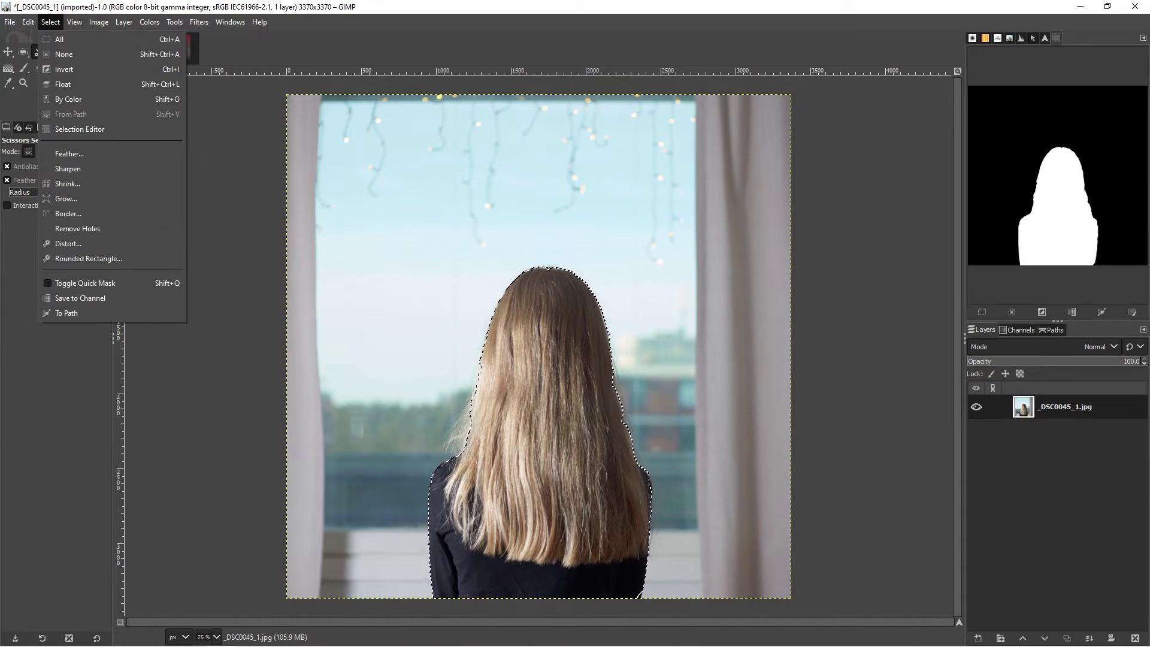
key(Down)
key(Down)
key(Down)
key(Down)
key(Down)
key(Down)
key(Return)
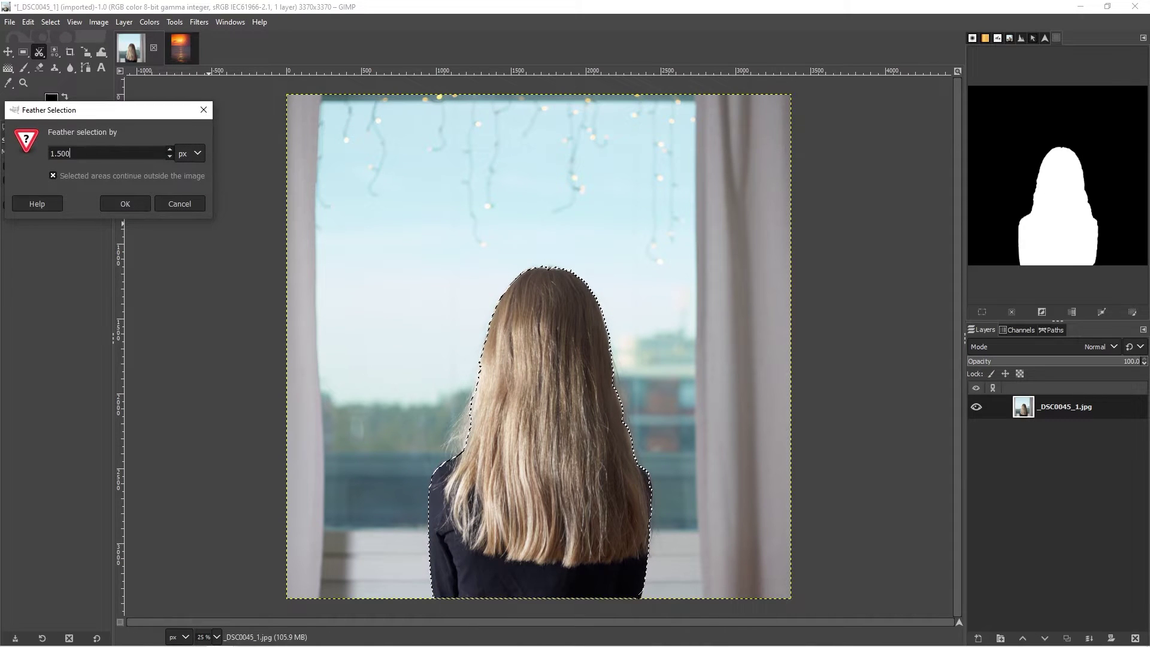
text(3)
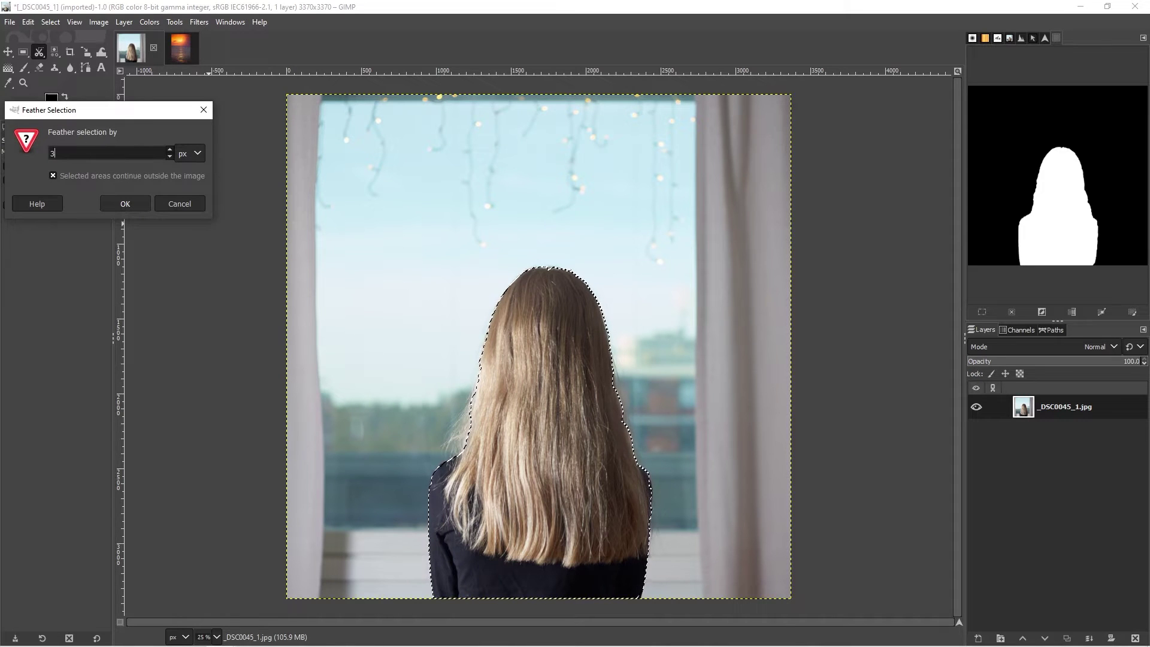
key(Return)
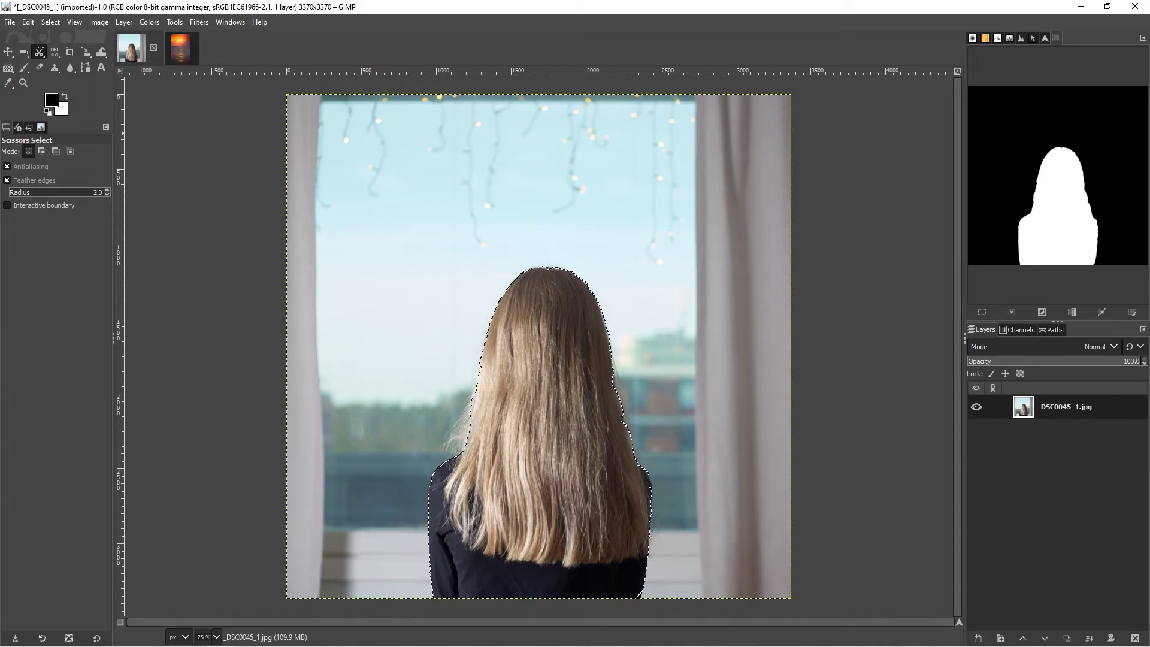
click(50, 22)
click(71, 213)
click(200, 280)
- Feather the woman's selection once more by 4 px
click(50, 22)
click(67, 145)
text(4)
key(Return)
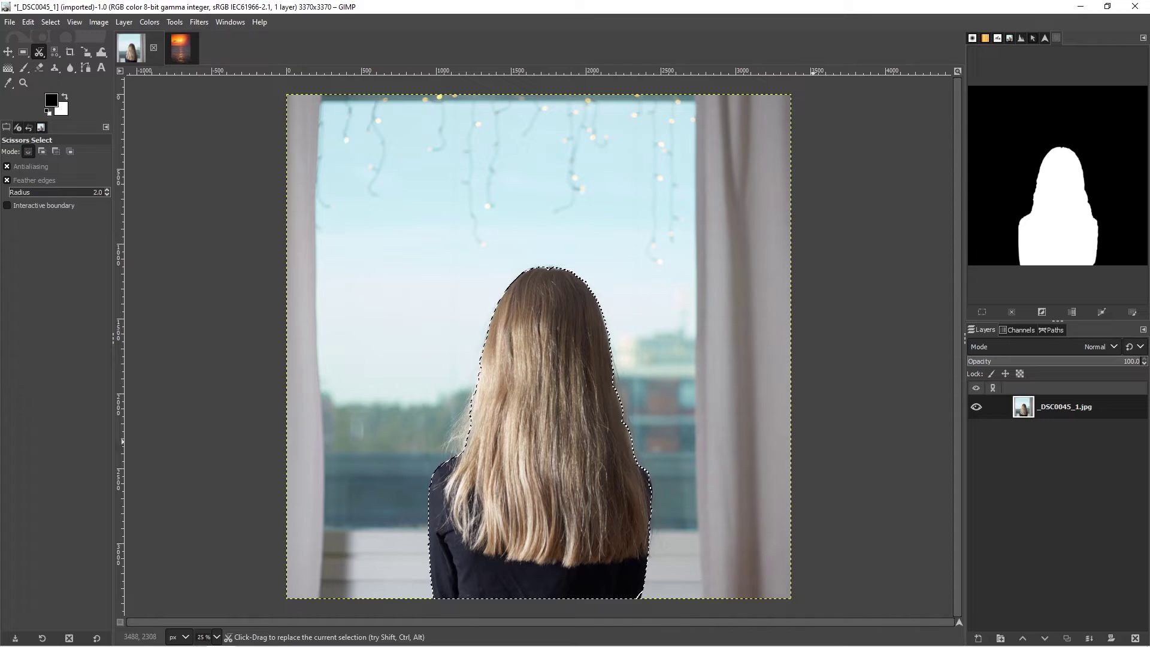
- Duplicate the photo layer and add a layer mask to the copy, initialized to the selection
click(124, 22)
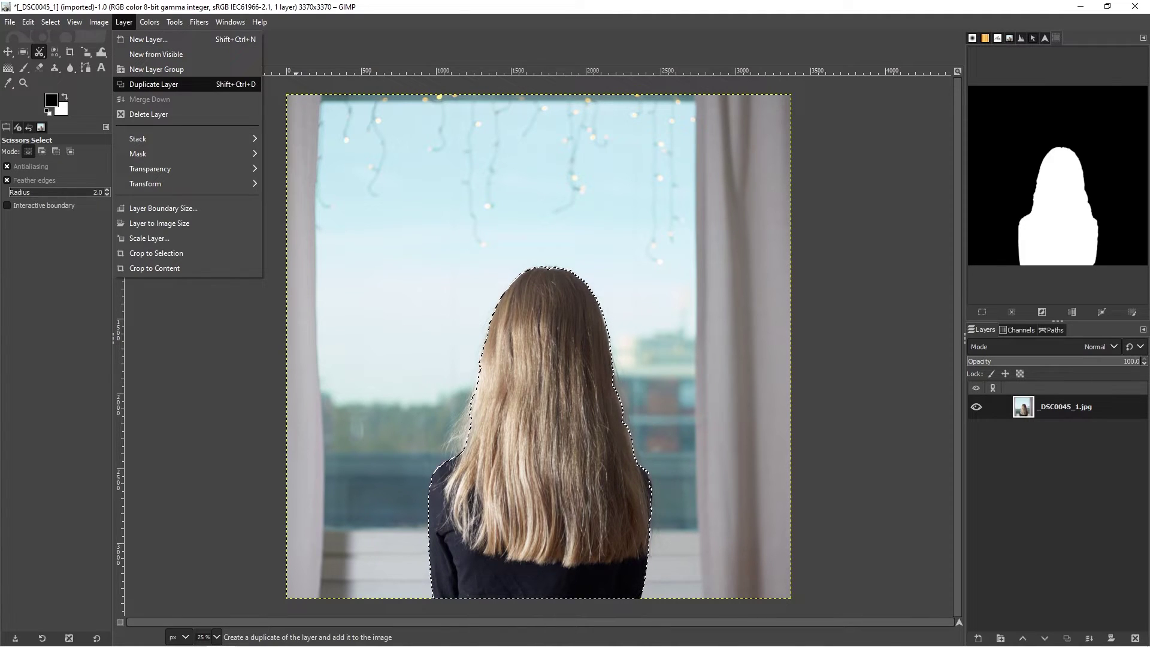
click(154, 84)
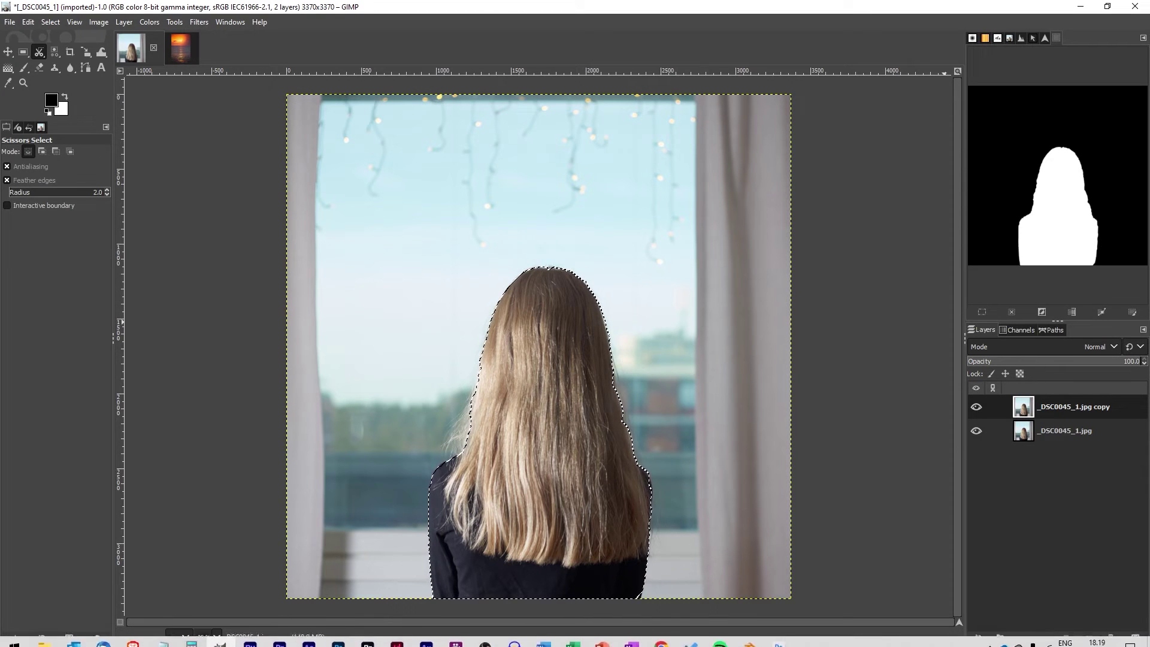
click(1111, 638)
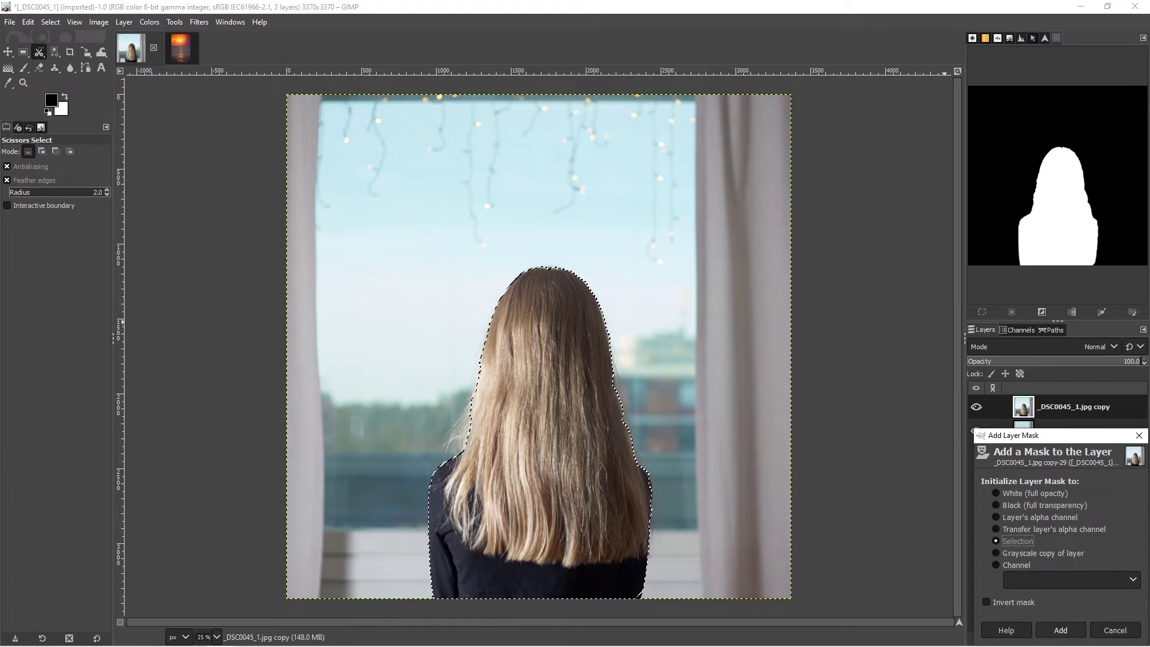
click(1060, 630)
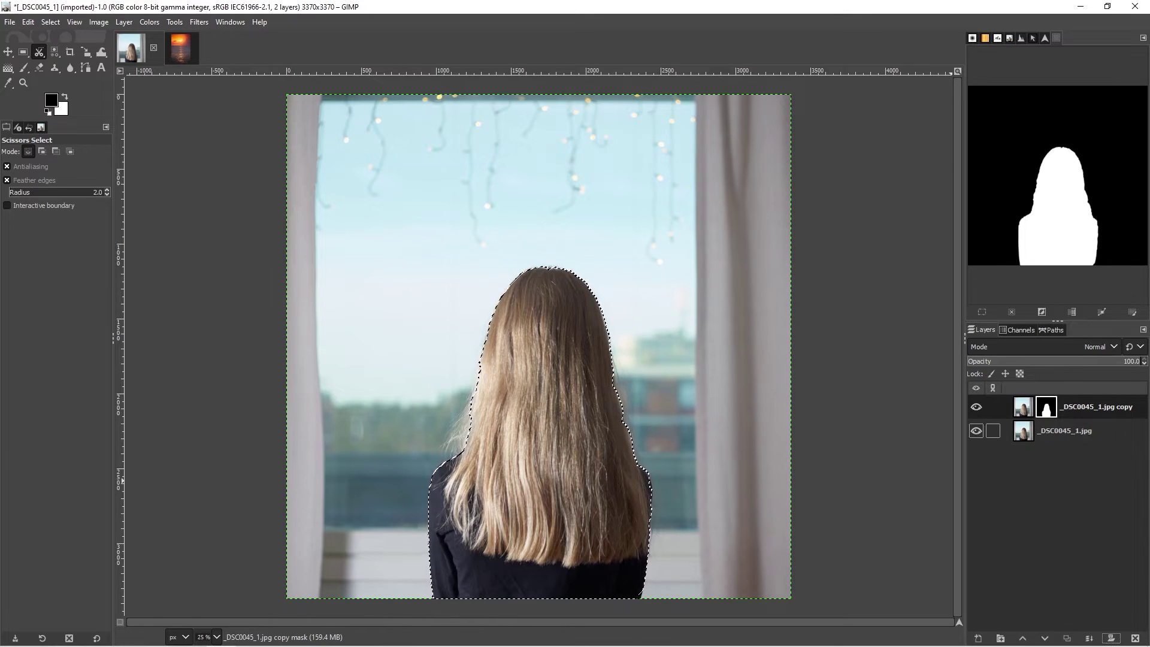
- Hide the original photo layer to inspect the cutout and clear the selection
click(977, 430)
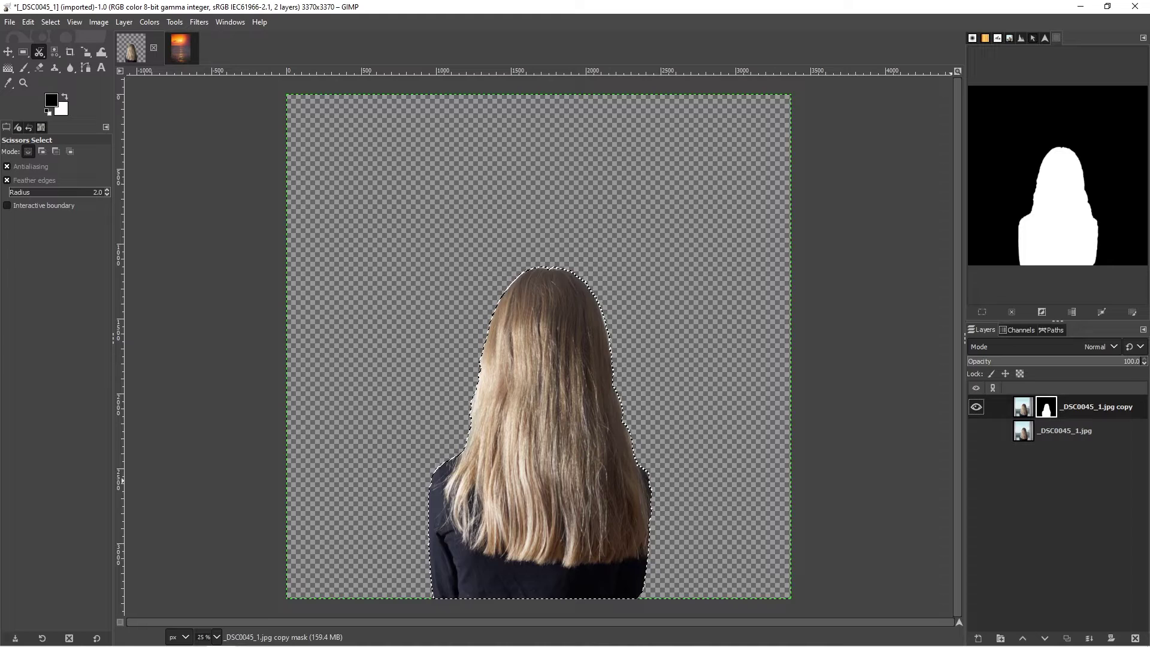
click(50, 22)
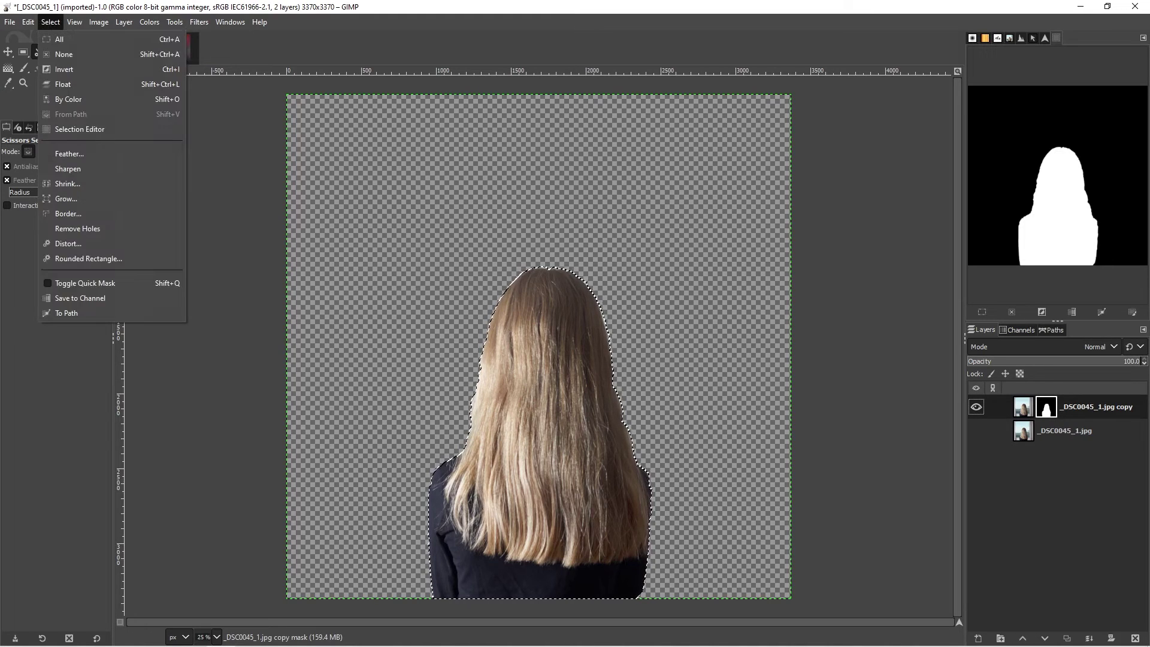
key(Down)
key(Down)
key(Return)
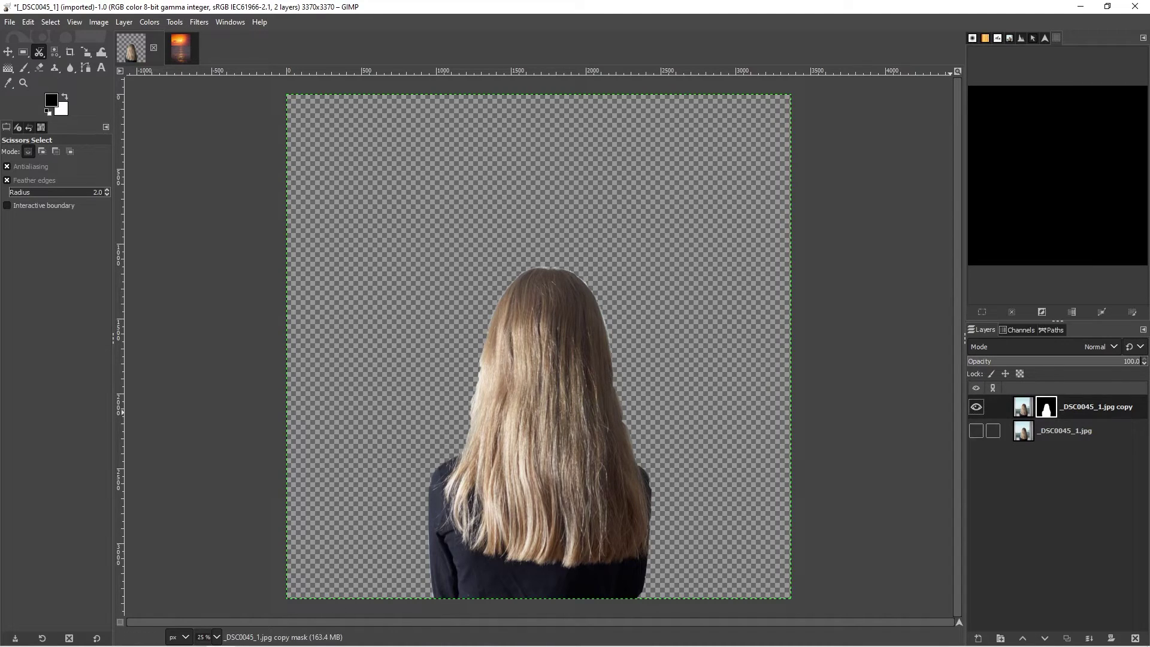
- Show the original photo layer again and apply a Gaussian Blur to it with Size X and Size Y at 1000
click(976, 431)
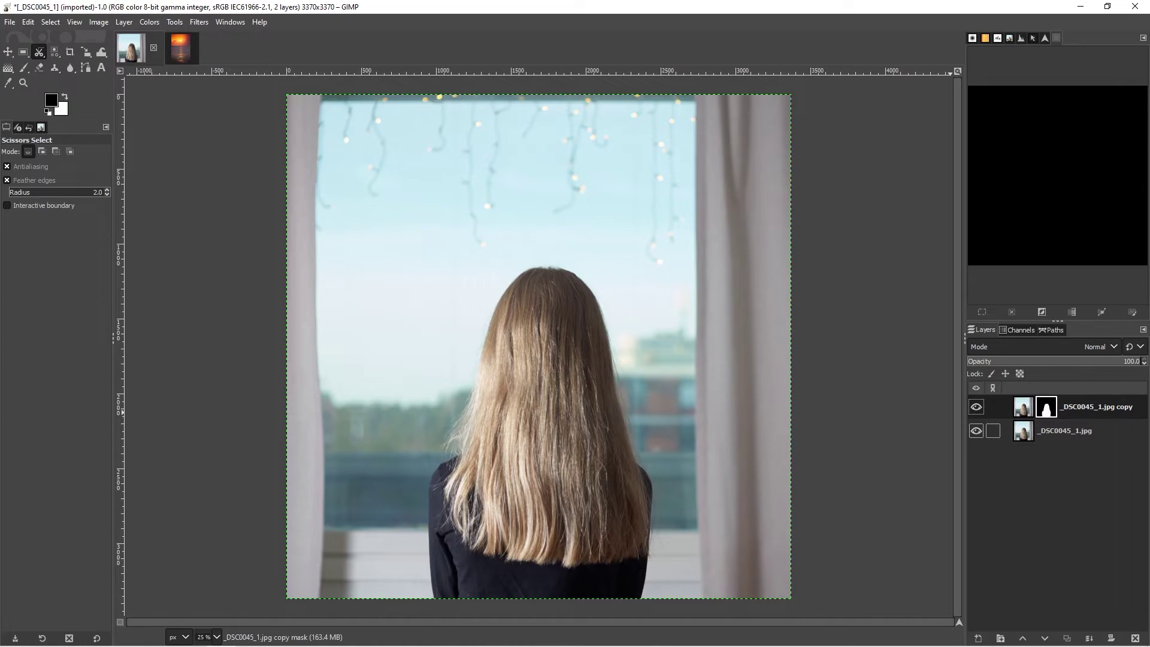
click(1063, 430)
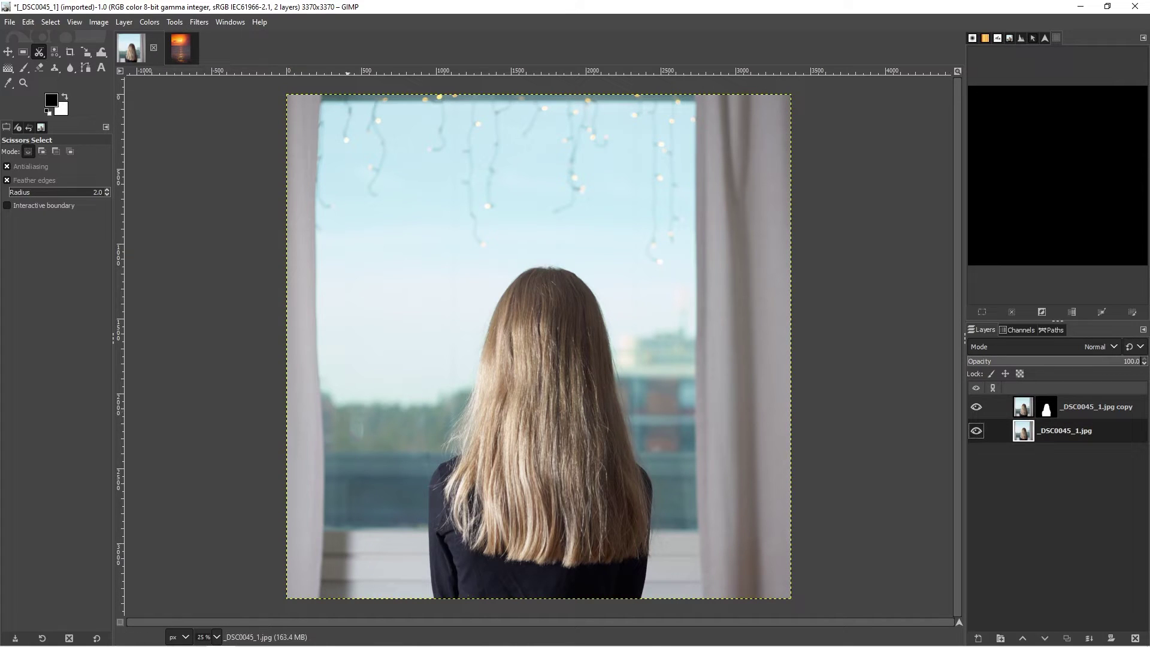
click(198, 22)
mouse_move(270, 109)
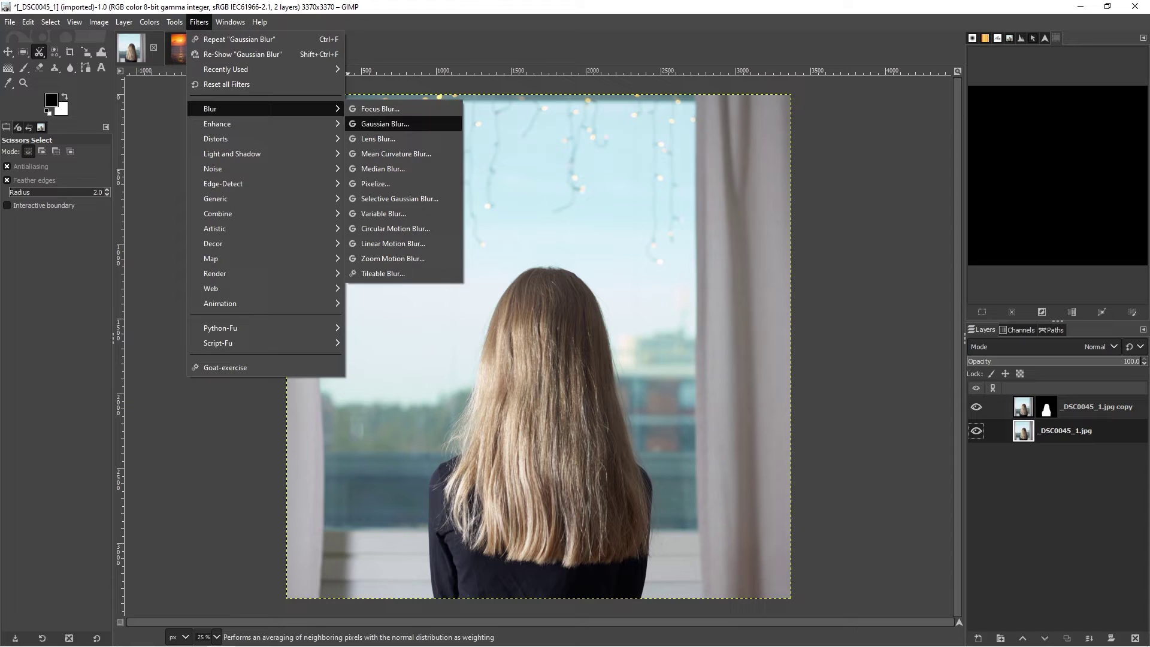
click(385, 124)
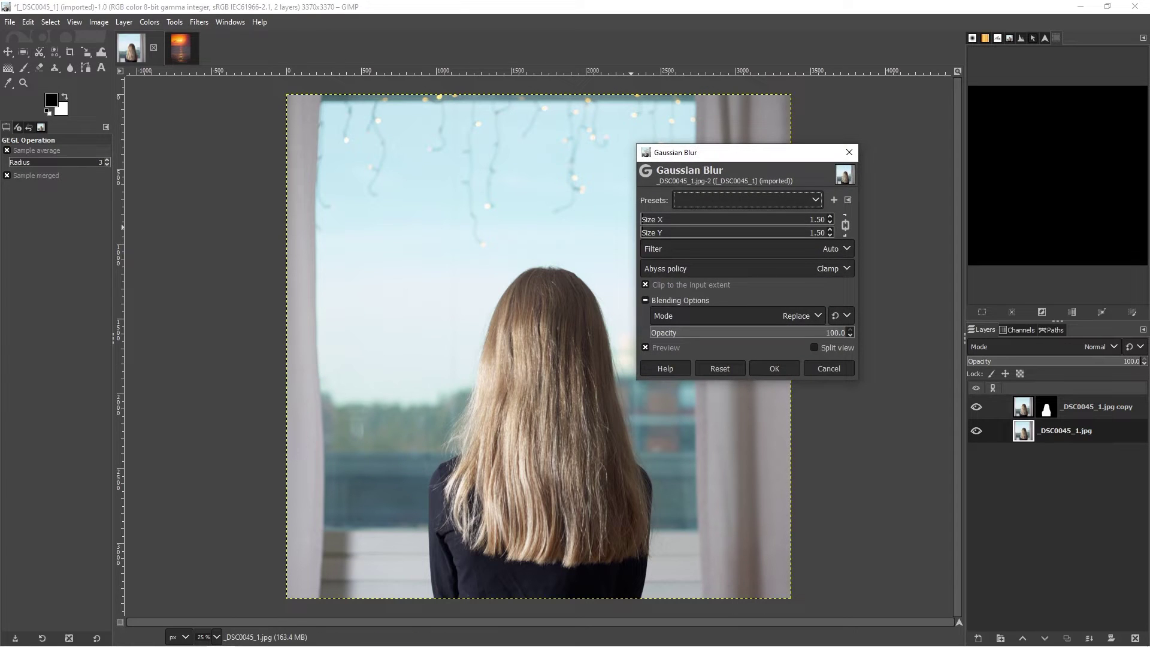
click(807, 219)
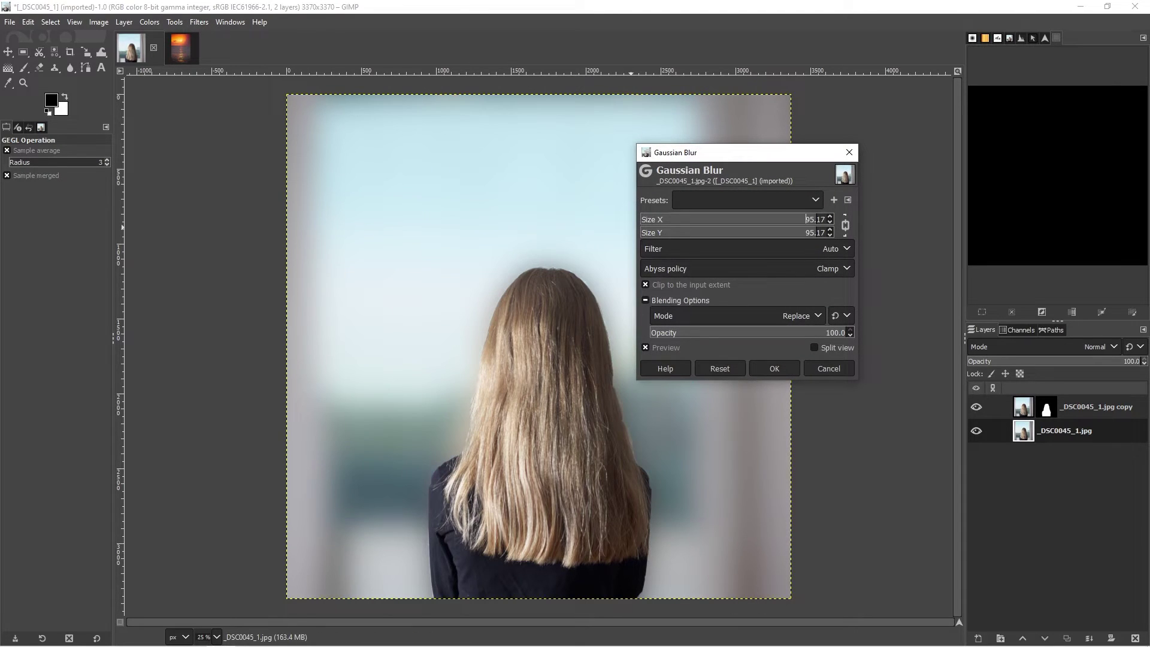
key(Delete)
key(Delete)
key(Delete)
key(Delete)
key(Delete)
text(1000)
key(Tab)
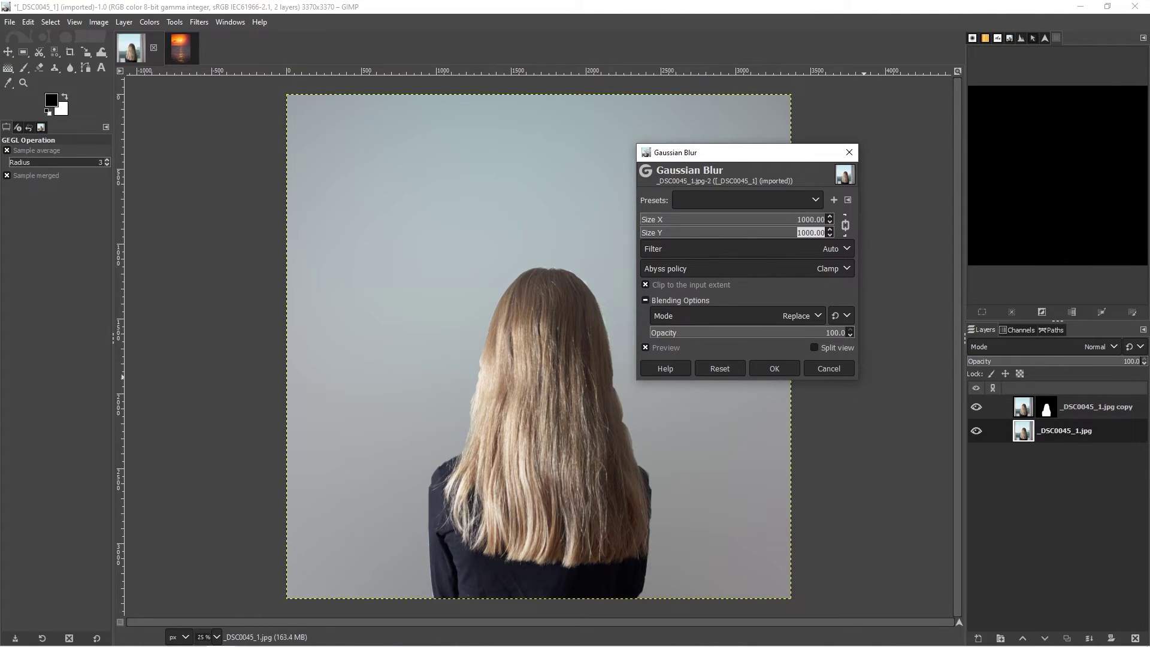
click(774, 369)
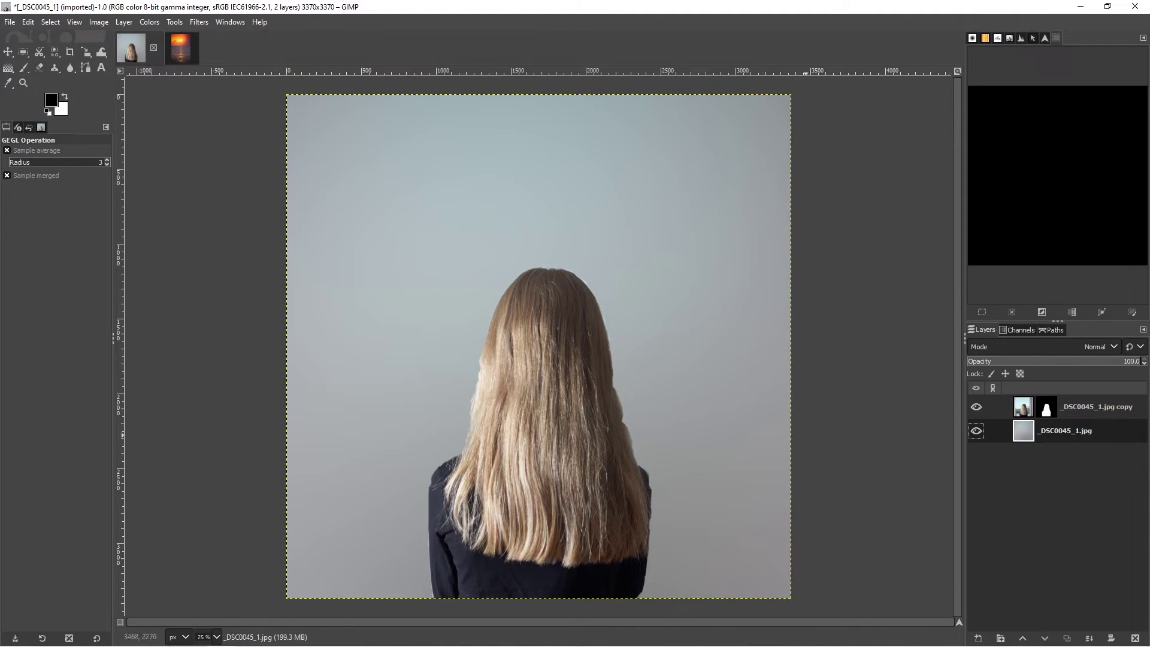
- Set up the Paintbrush for the woman's layer mask with white, 100 opacity and a brush size of 78
click(1046, 406)
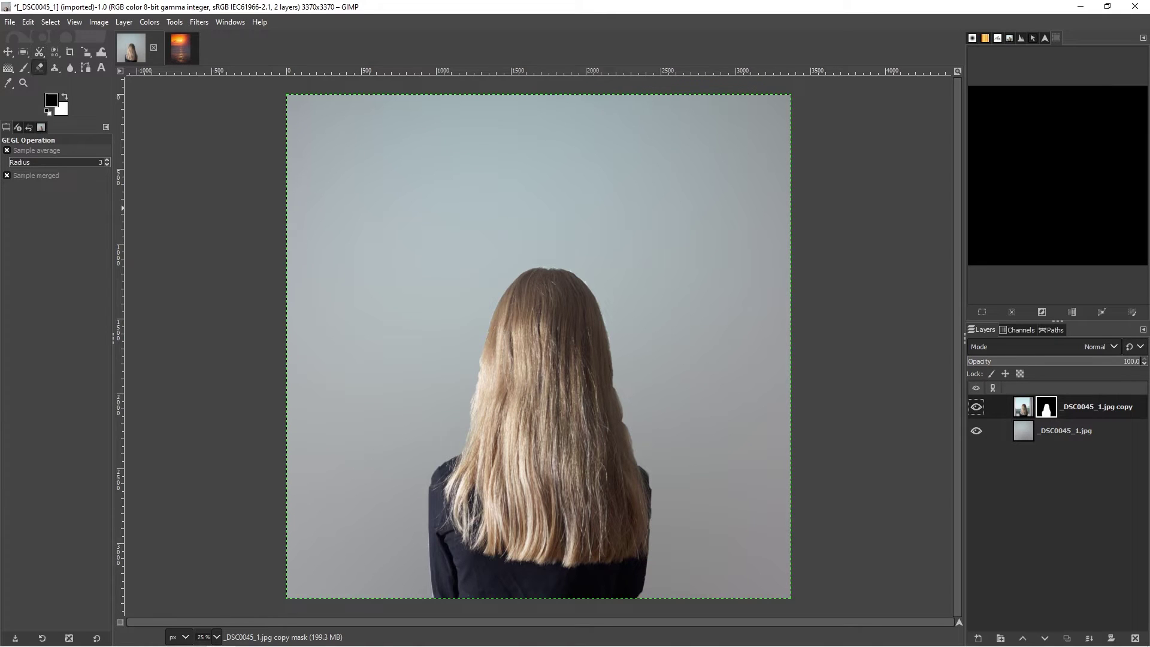
click(24, 67)
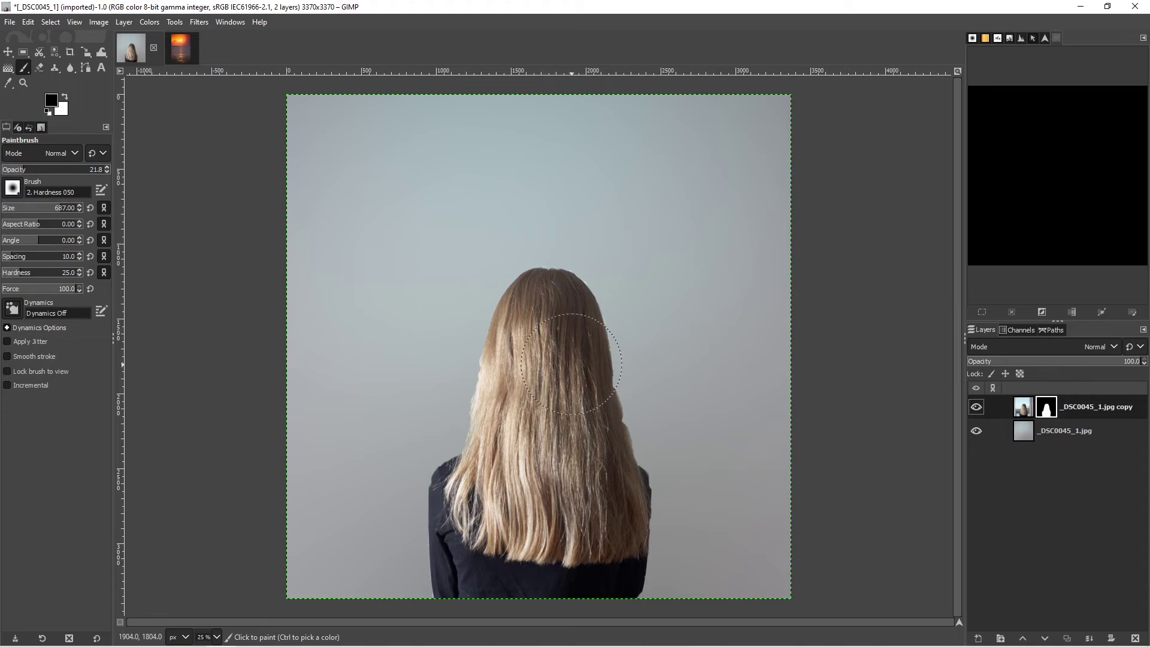
key(bracketleft)
key(bracketleft)
drag(60, 210, 25, 210)
key(x)
click(103, 169)
drag(618, 371, 609, 384)
key(ctrl+z)
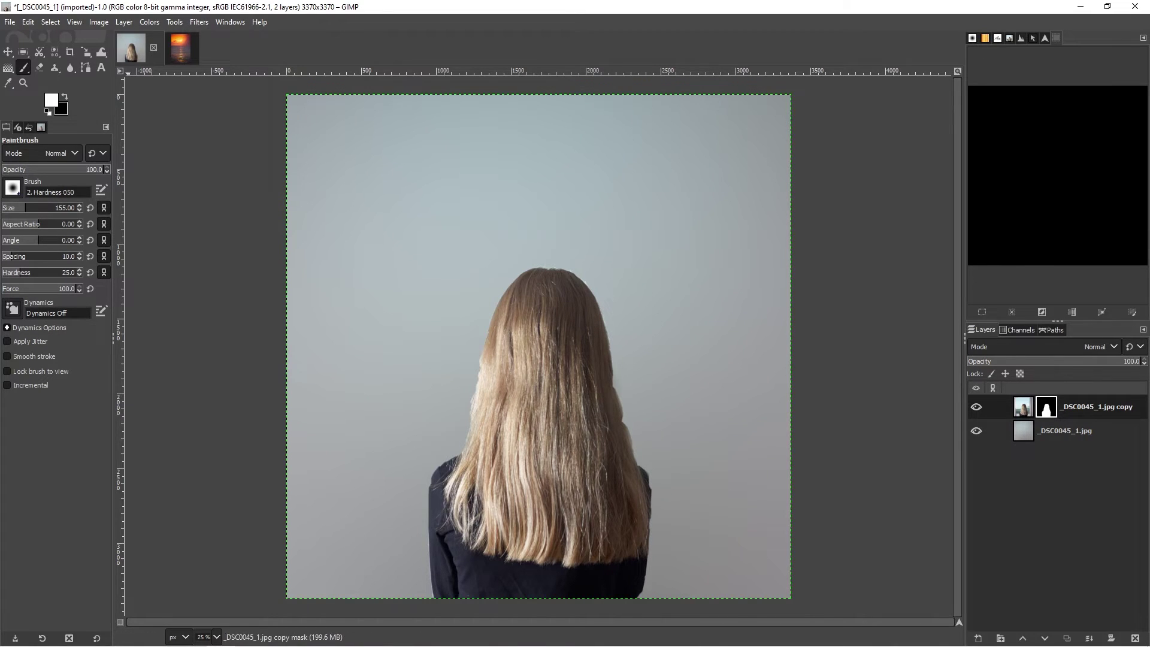
drag(25, 210, 17, 210)
- Paint white on the layer mask along the edges of the woman's hair to bring back missing strands
click(74, 22)
mouse_move(95, 85)
click(258, 243)
drag(830, 473, 632, 377)
mouse_move(662, 551)
mouse_down()
mouse_move(607, 346)
mouse_move(849, 295)
mouse_up()
mouse_move(341, 305)
mouse_down()
mouse_move(305, 556)
mouse_move(284, 78)
mouse_up()
drag(779, 360, 553, 359)
drag(716, 236, 709, 509)
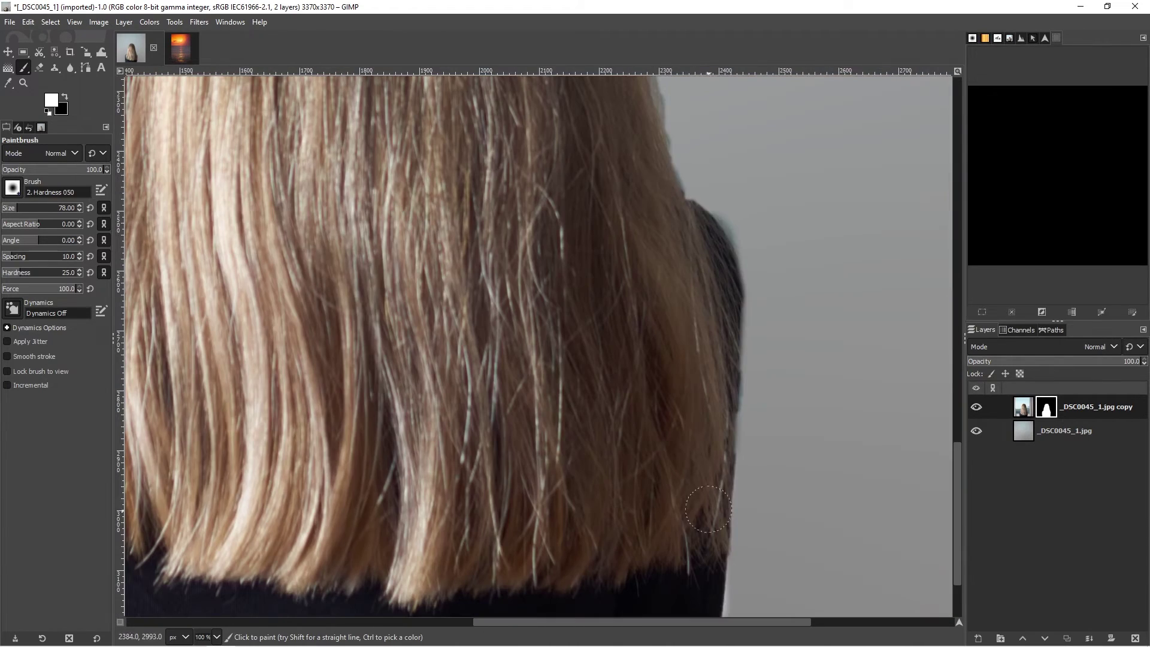
- Refine the mask around the shoulder and the crown of the head, painting alternately in black and white
key(x)
drag(754, 248, 706, 173)
key(x)
mouse_move(342, 317)
mouse_down()
mouse_move(516, 236)
mouse_move(566, 240)
mouse_move(503, 250)
mouse_up()
scroll(513, 236, up, 7)
key(x)
key(x)
key(x)
drag(668, 295, 578, 241)
key(x)
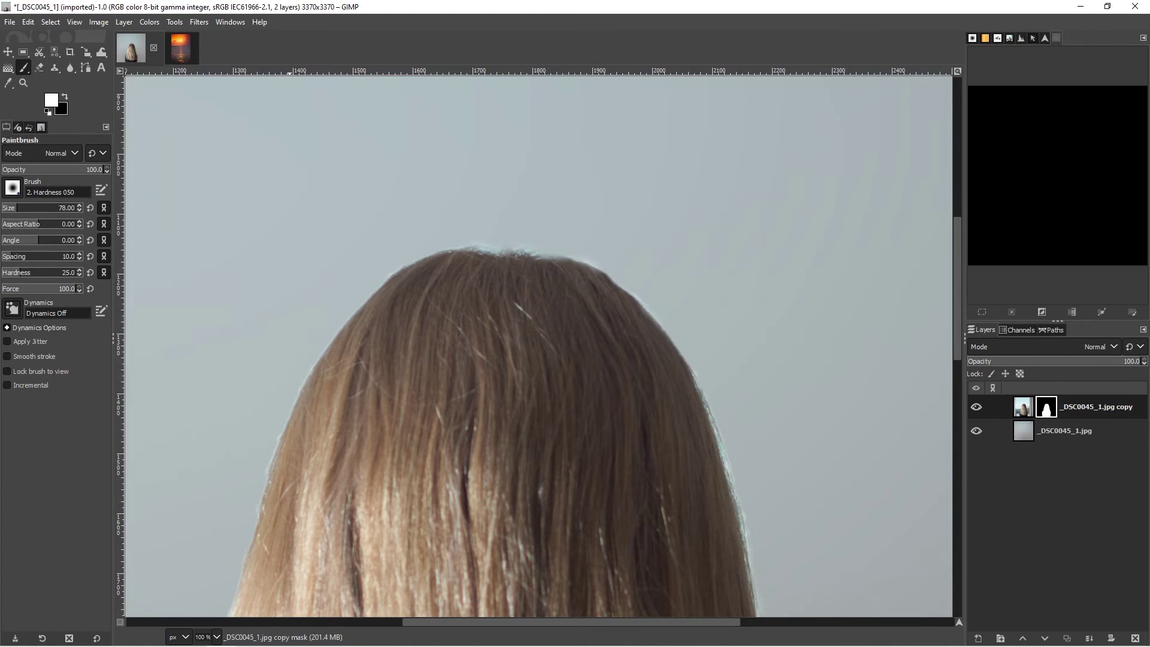
click(205, 606)
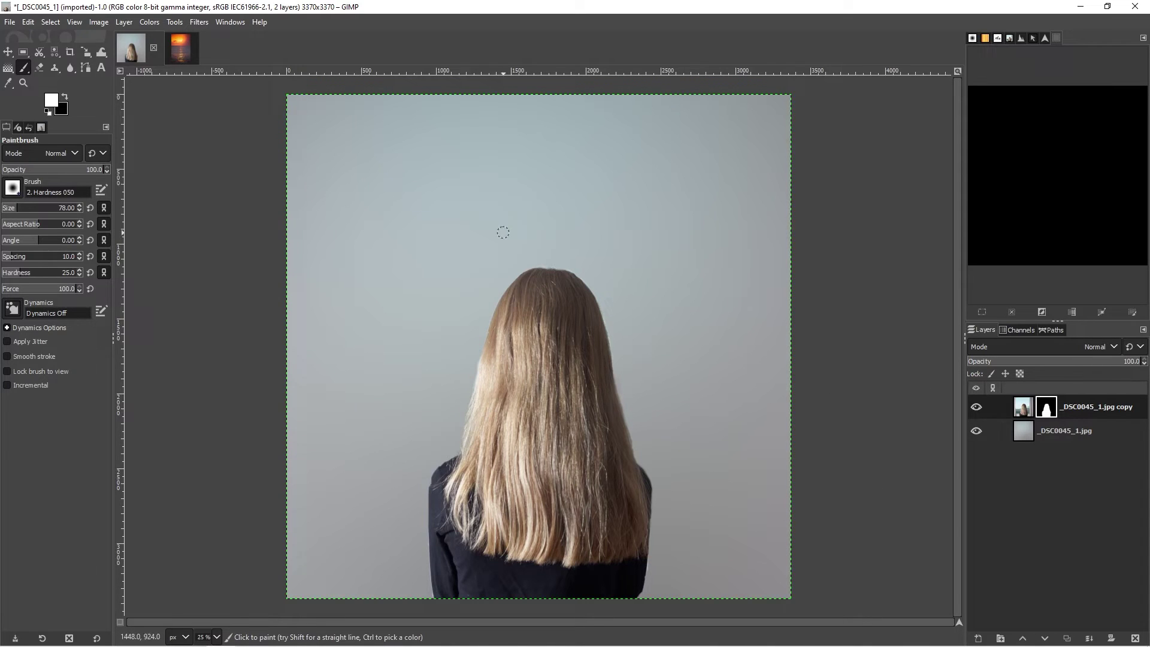
- Select the whole sunset image and copy it
click(181, 48)
click(8, 52)
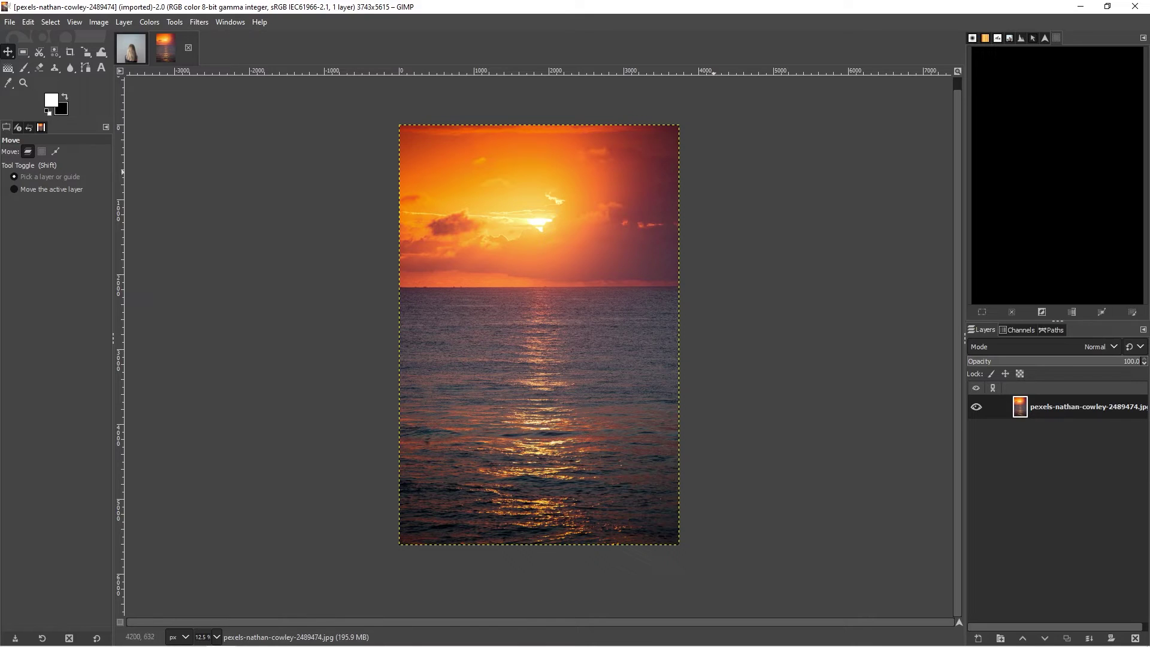
click(50, 22)
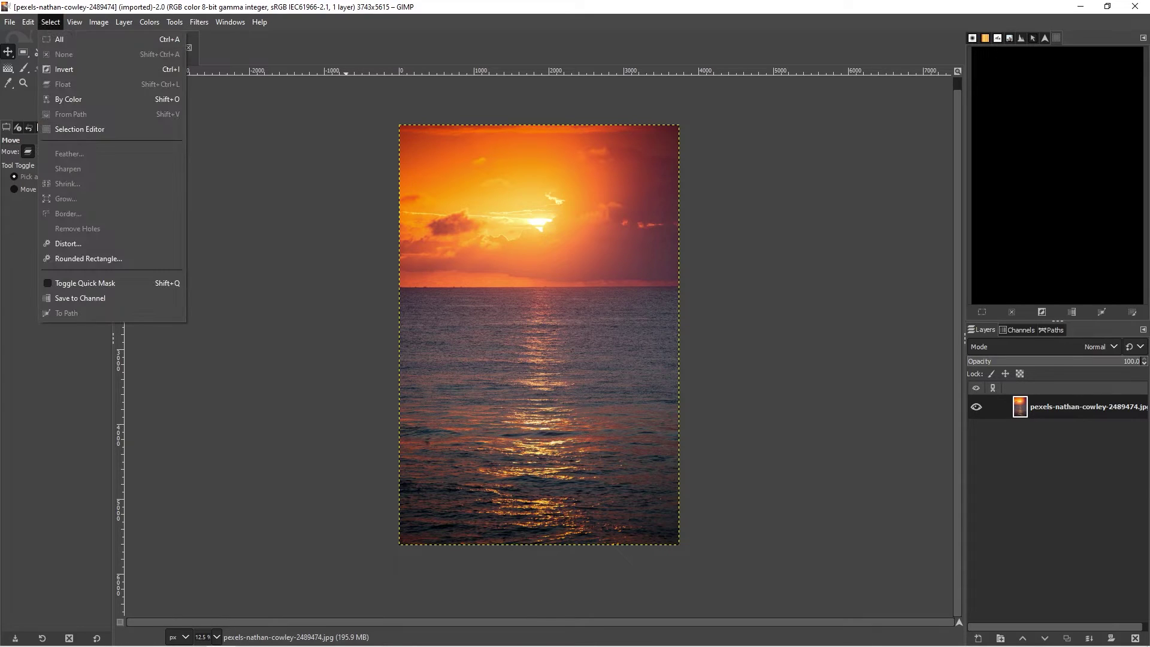
click(64, 40)
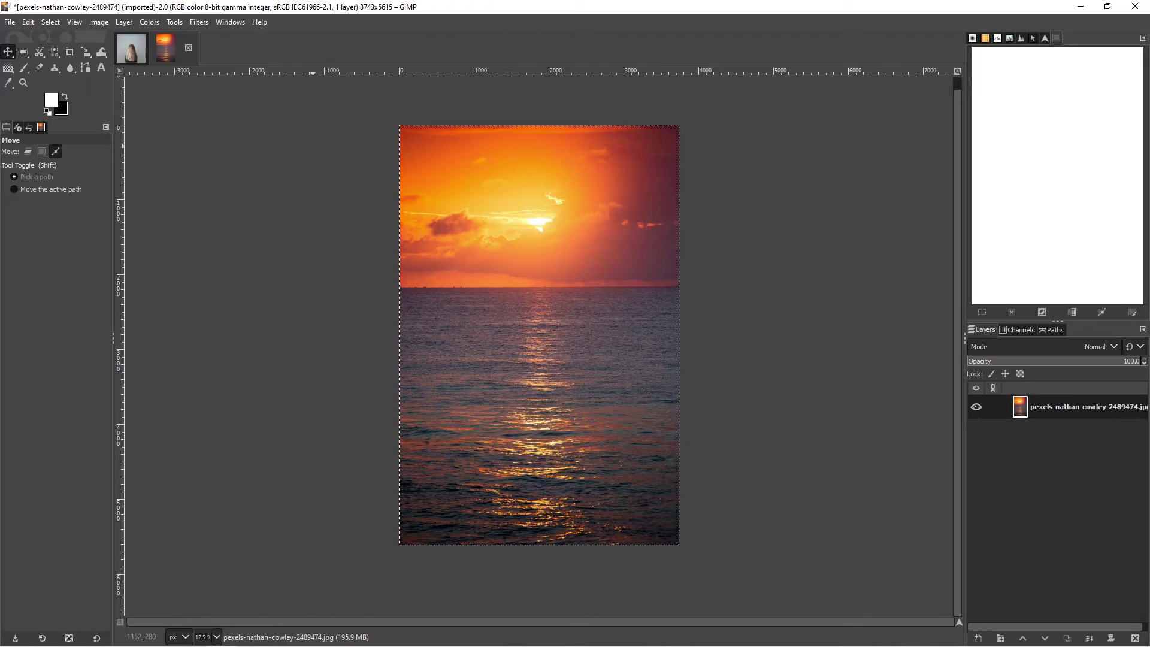
key(ctrl+c)
- Paste the sunset into the woman's image as a new layer above the masked copy
click(131, 47)
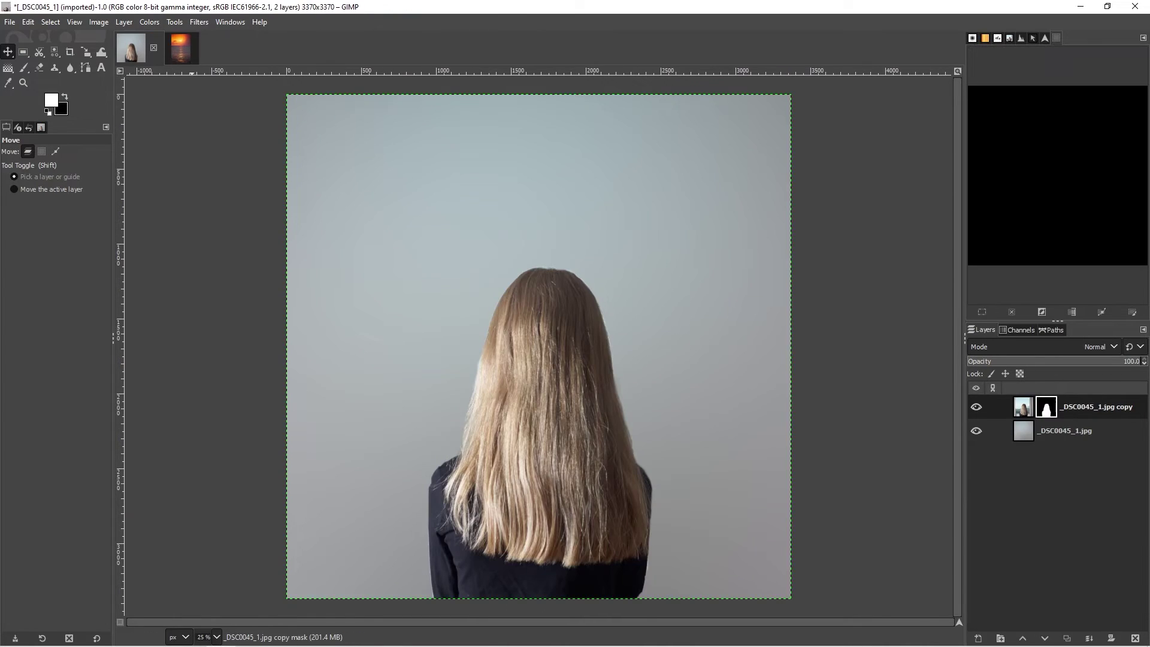
click(1024, 407)
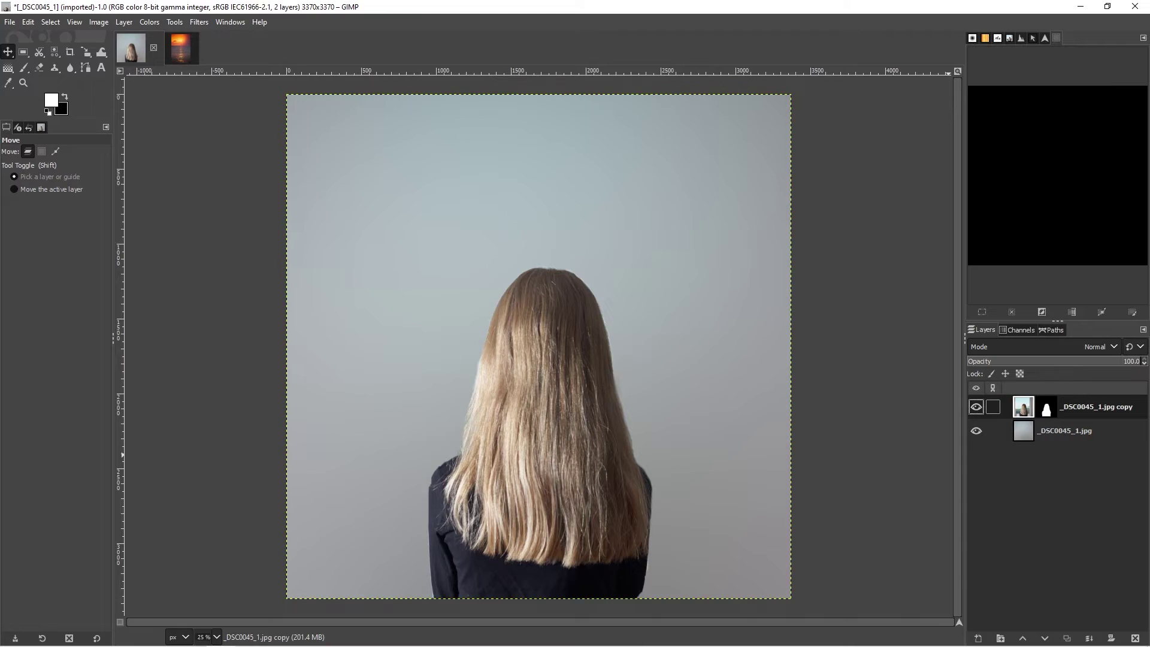
key(ctrl+v)
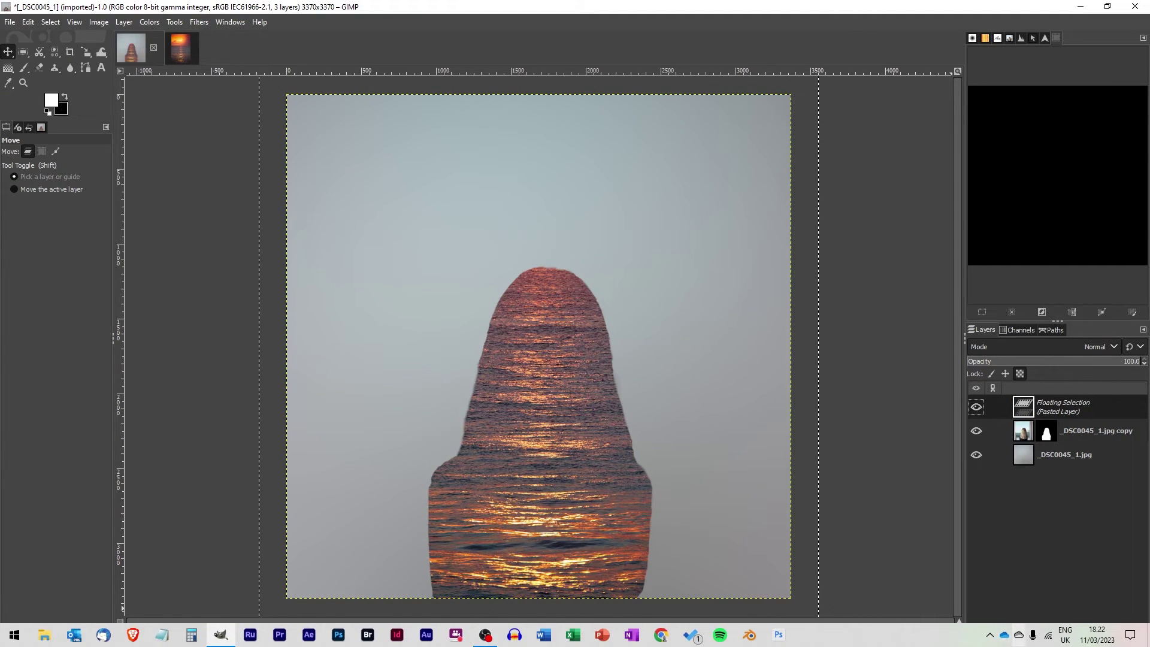
key(shift+ctrl+n)
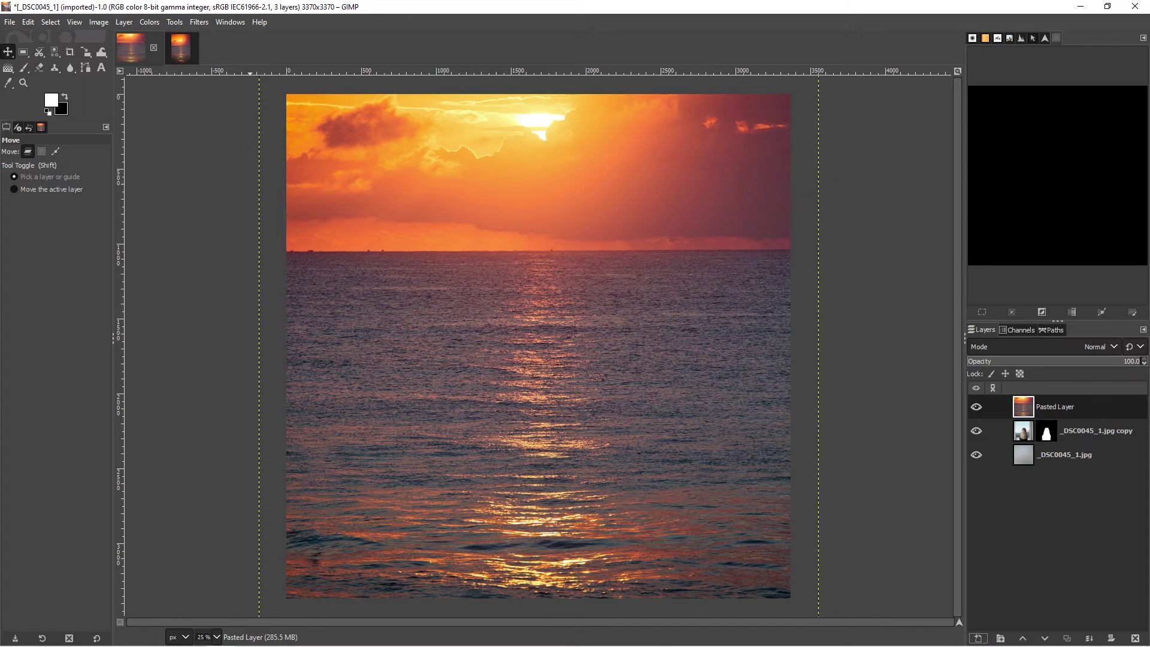
- Narrow the pasted sunset layer with the Scale tool to about 3387 px, fitting it to both sides of the canvas
click(174, 22)
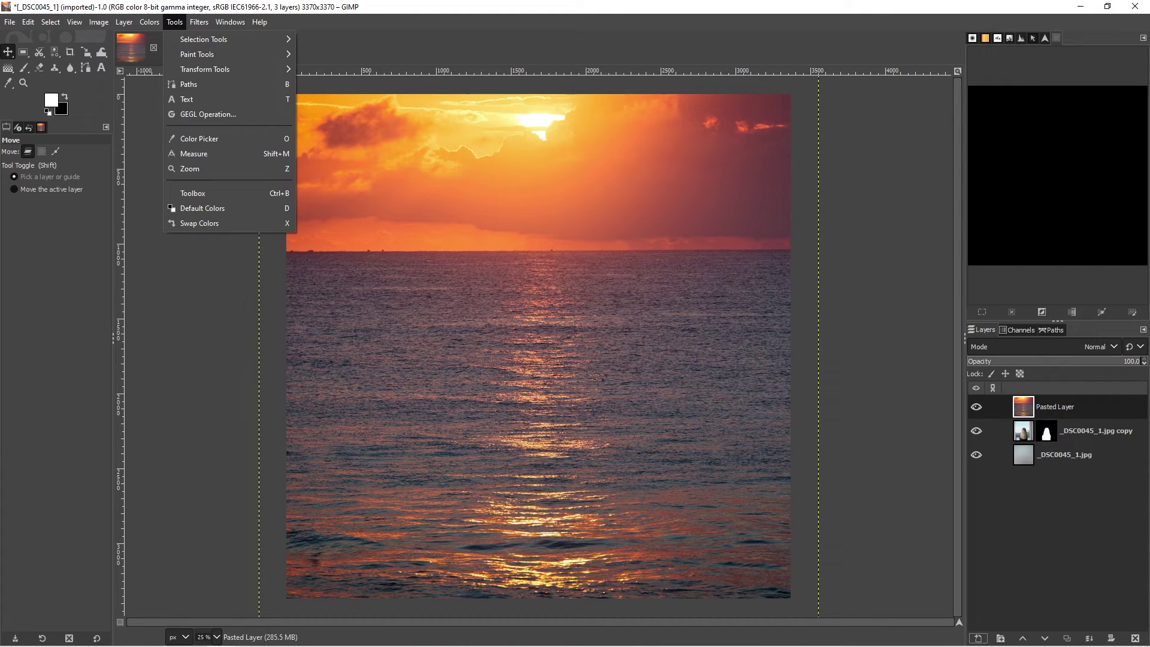
key(Down)
key(Down)
key(Down)
key(Right)
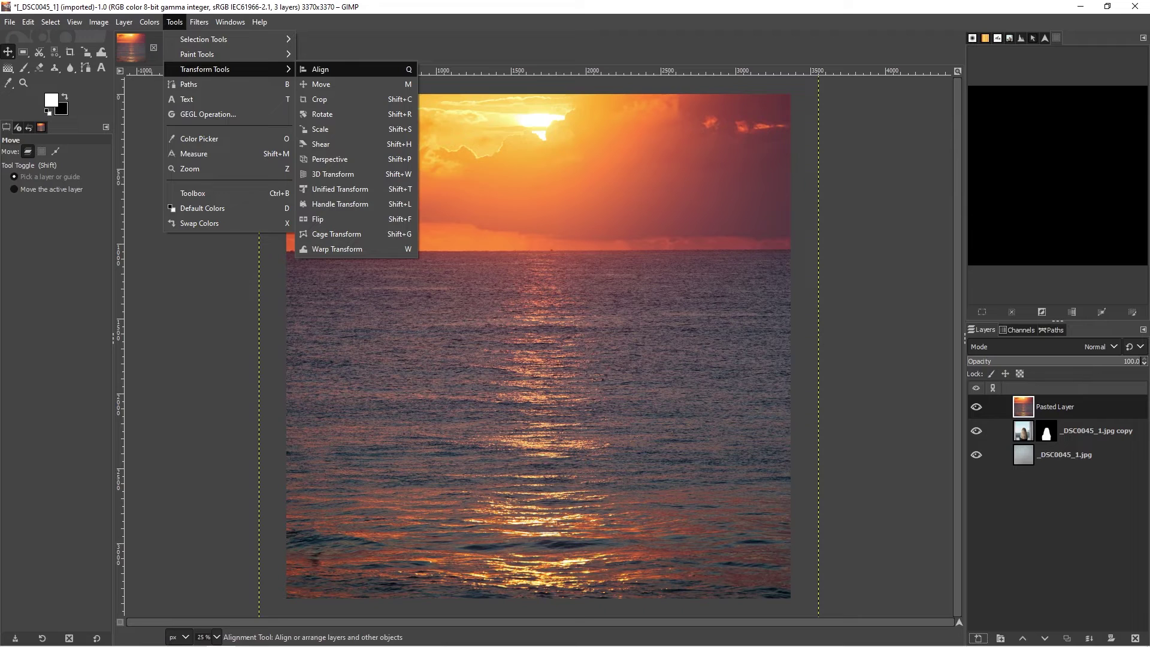
key(Down)
key(Down)
key(Down)
key(Down)
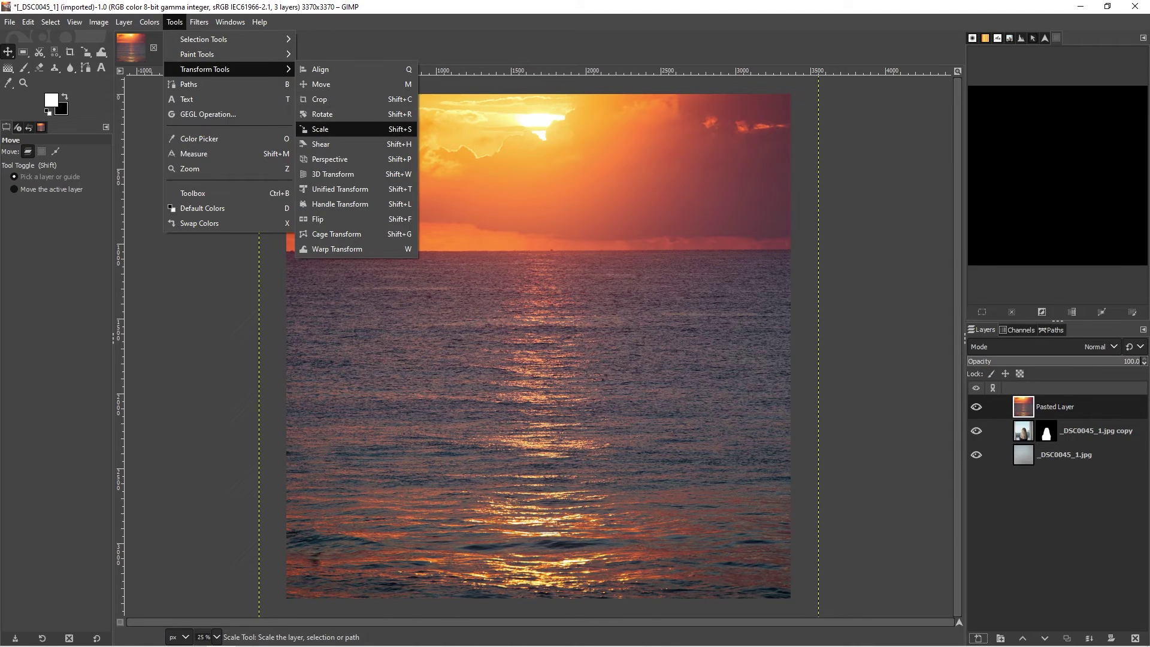
key(Return)
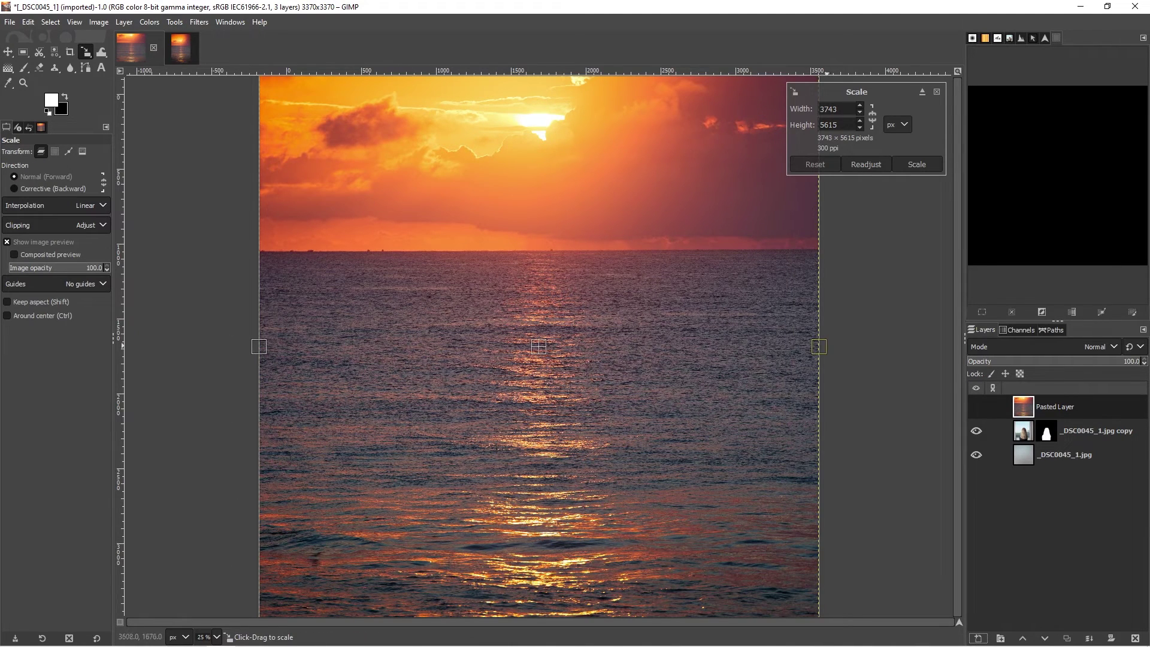
mouse_move(813, 346)
mouse_down()
mouse_move(683, 347)
mouse_move(816, 347)
mouse_move(769, 347)
mouse_move(791, 346)
mouse_up()
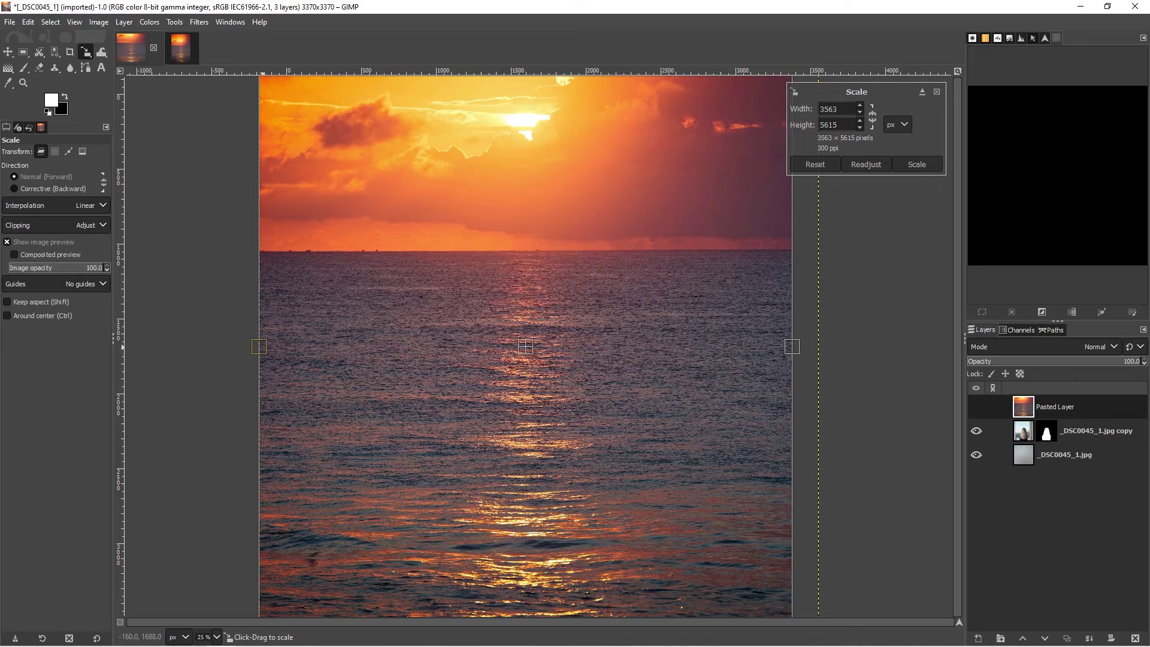
drag(259, 346, 285, 346)
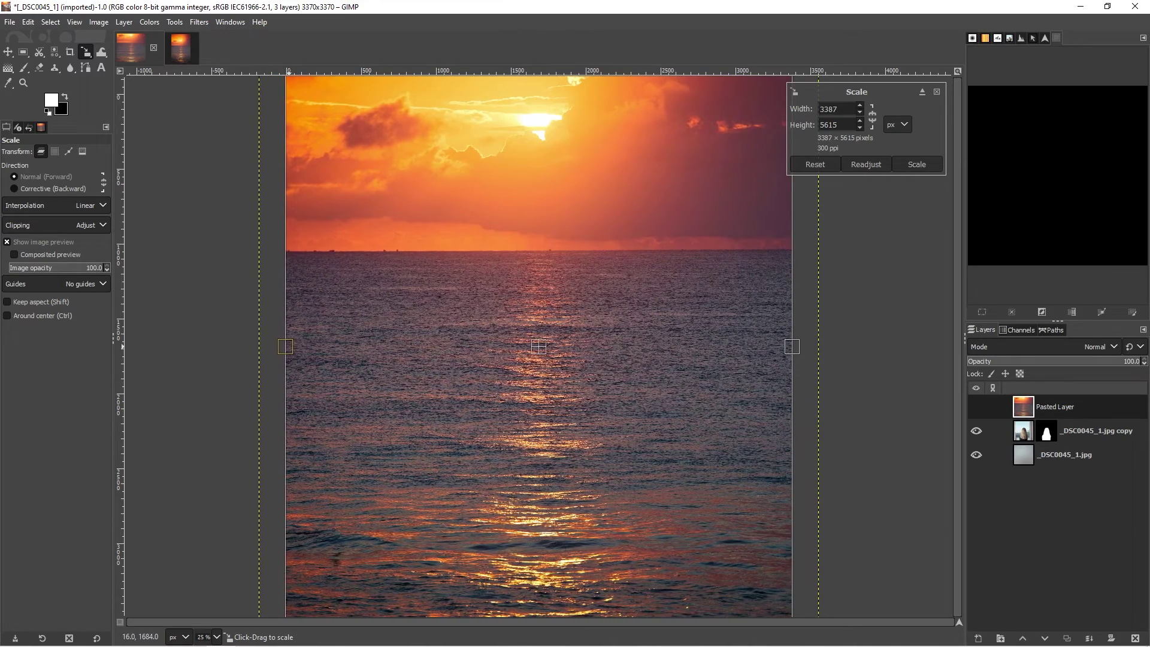
- Reduce the sunset layer's height to about 3391 px to fit the canvas and apply the scaling
scroll(693, 365, down, 5)
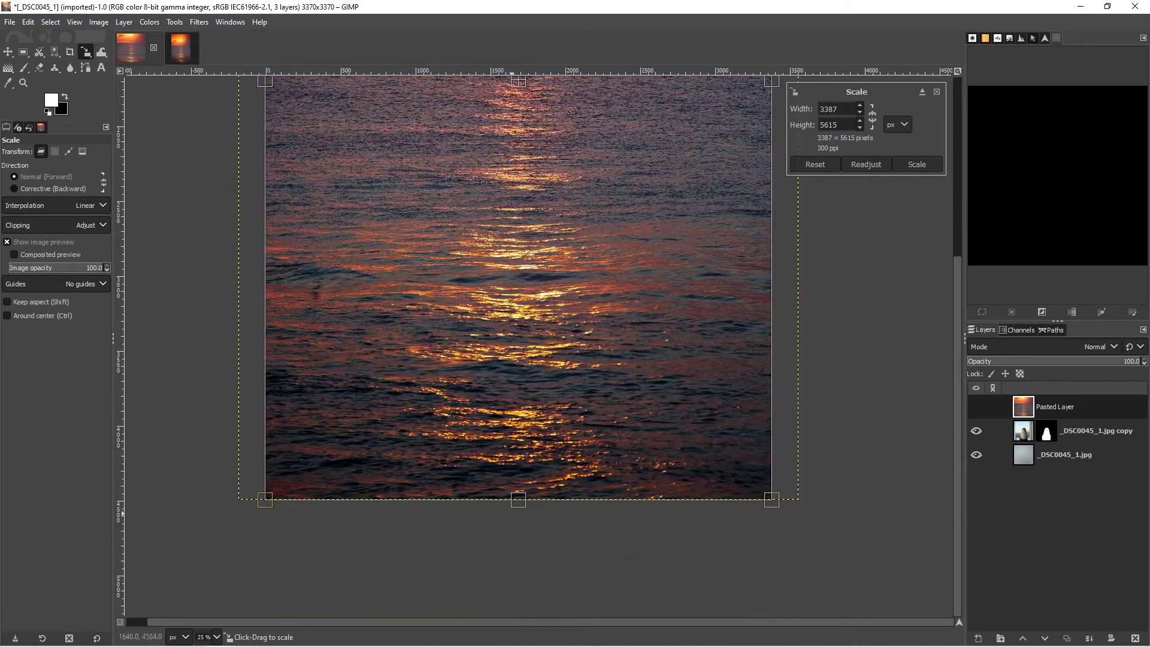
drag(519, 499, 519, 329)
scroll(519, 330, up, 8)
drag(533, 117, 533, 281)
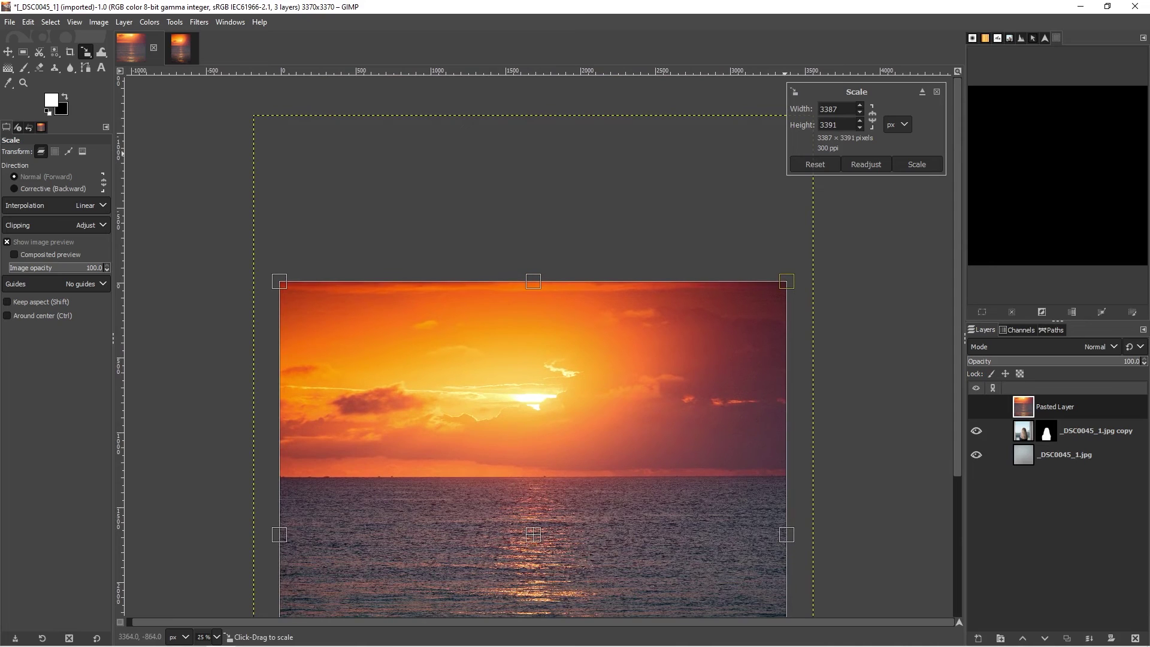
click(917, 164)
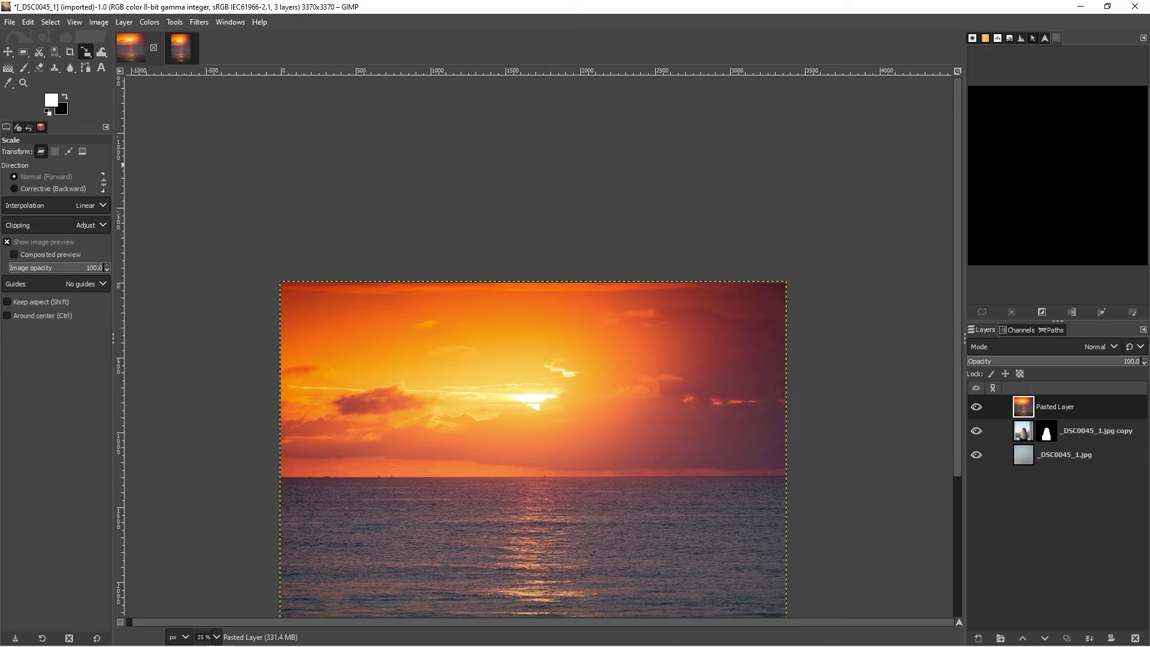
- Change the sunset layer's blend mode to Overlay
key(m)
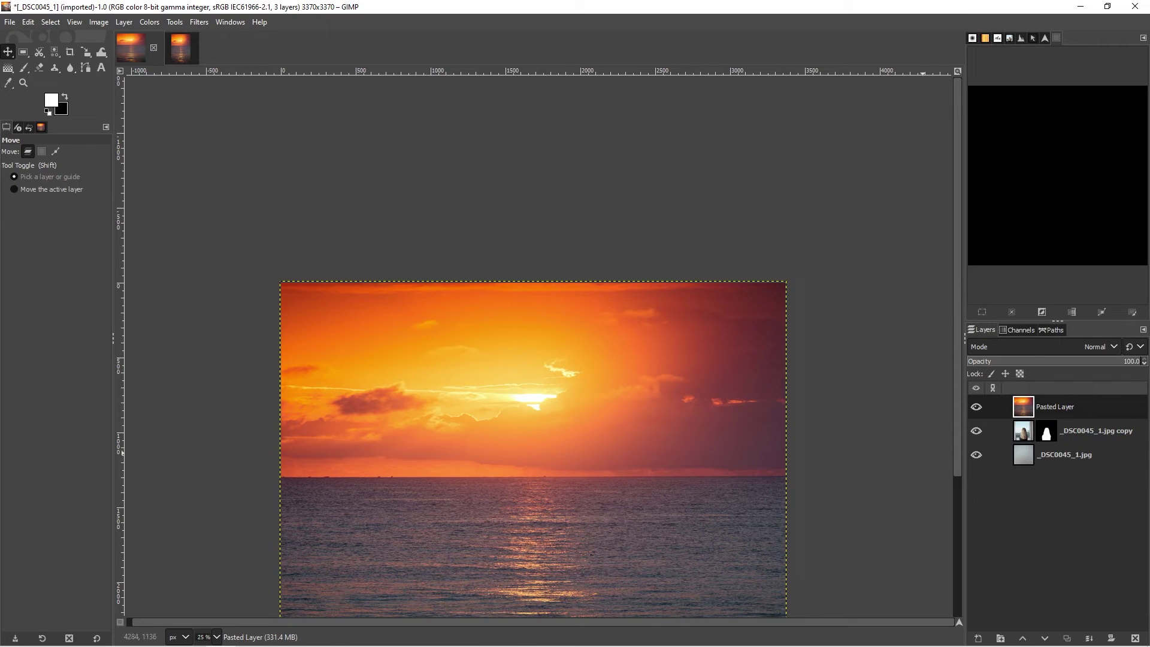
drag(957, 332, 957, 473)
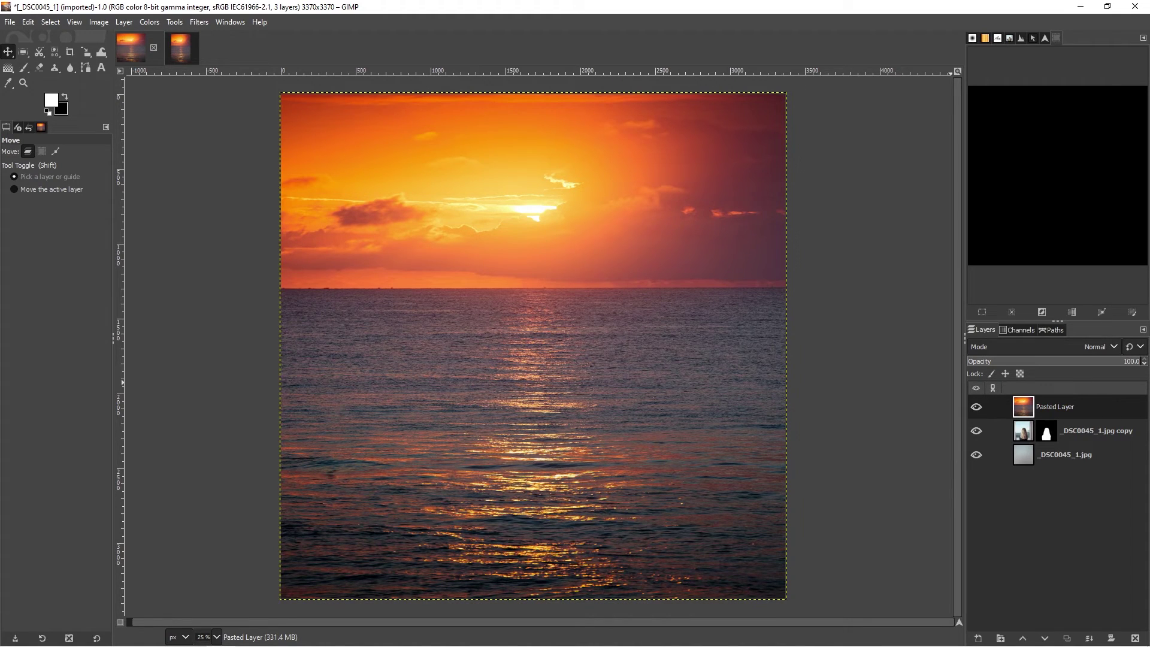
click(1095, 346)
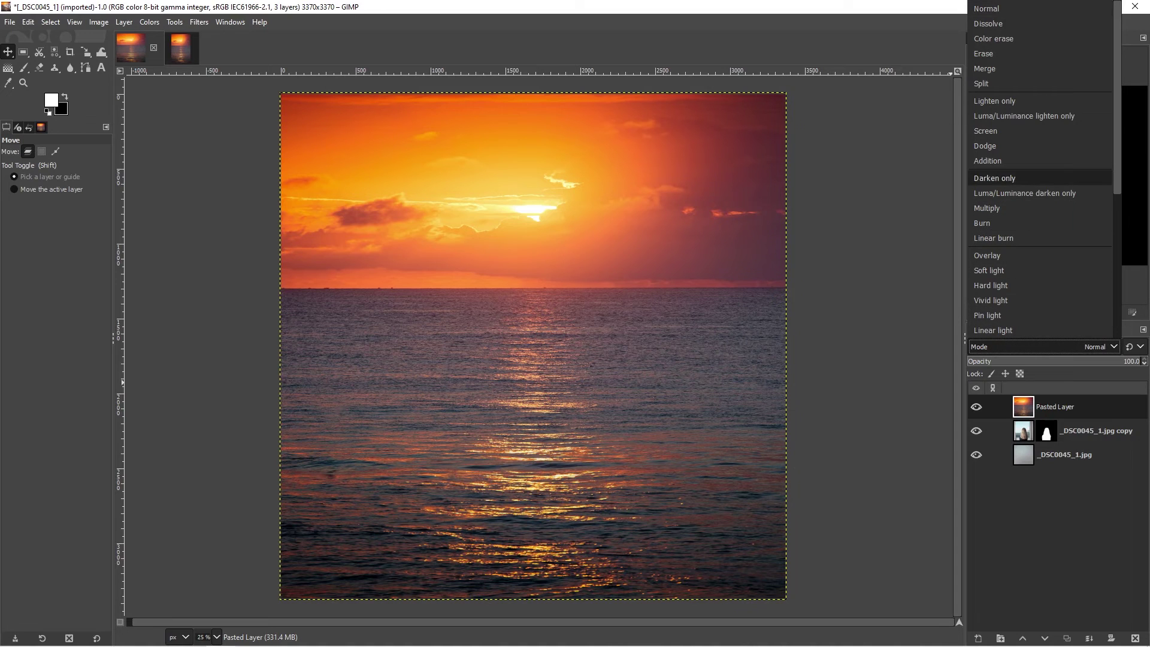
click(1012, 255)
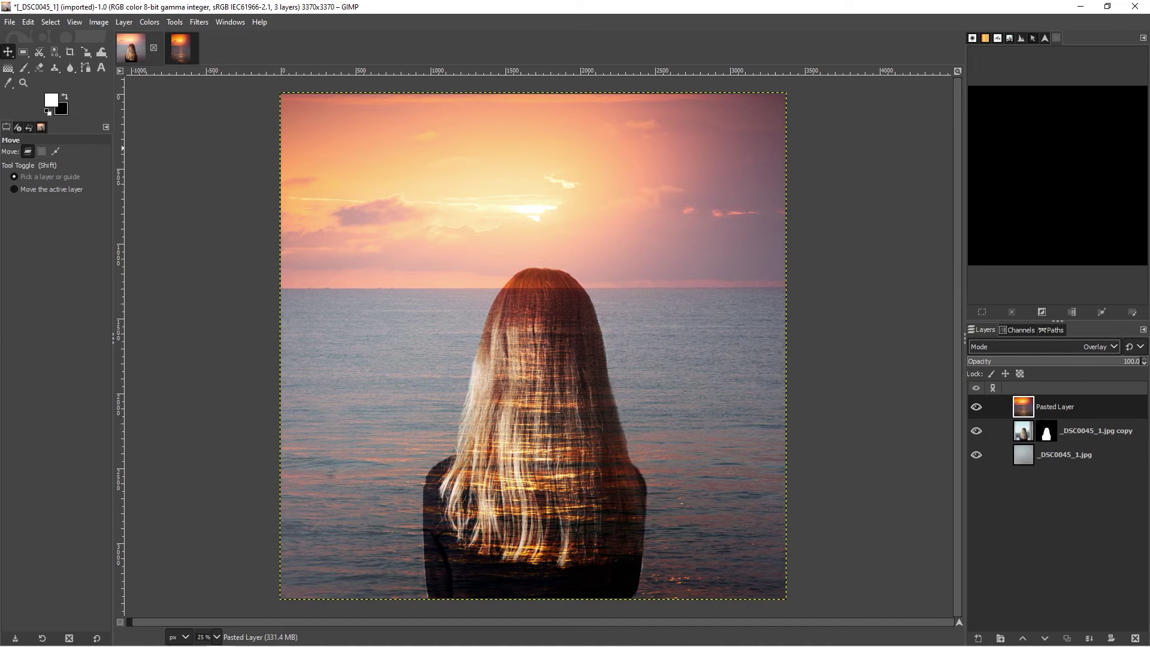
- Apply a Gaussian Blur to the sunset layer with Size X and Size Y at 1000
click(199, 21)
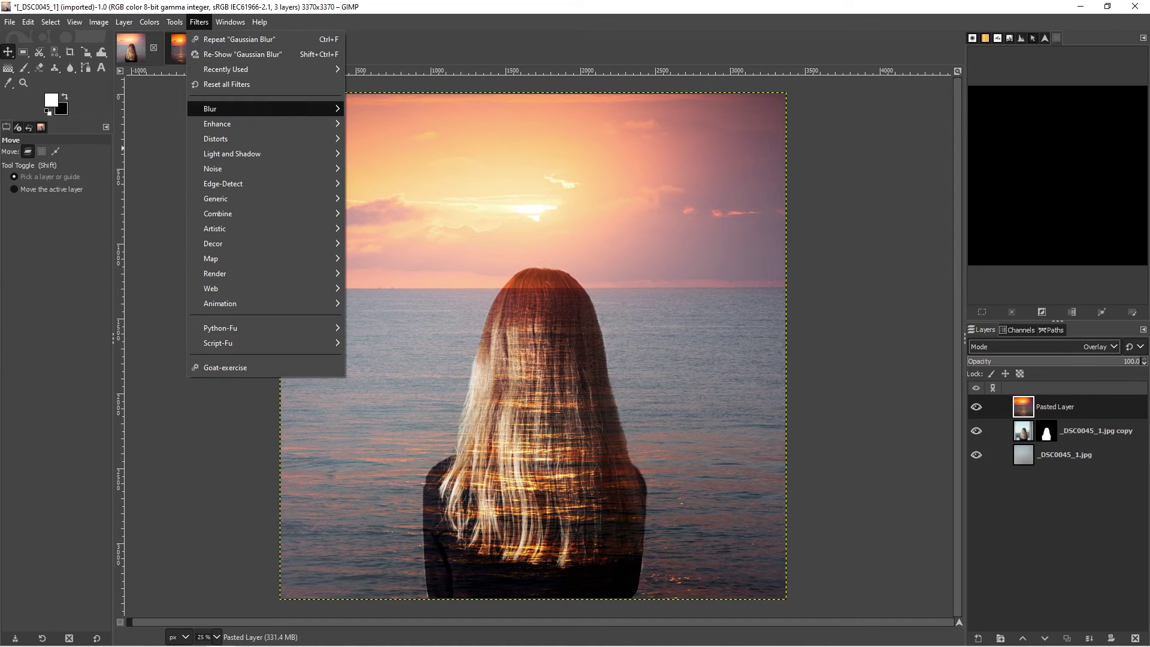
mouse_move(269, 108)
click(385, 123)
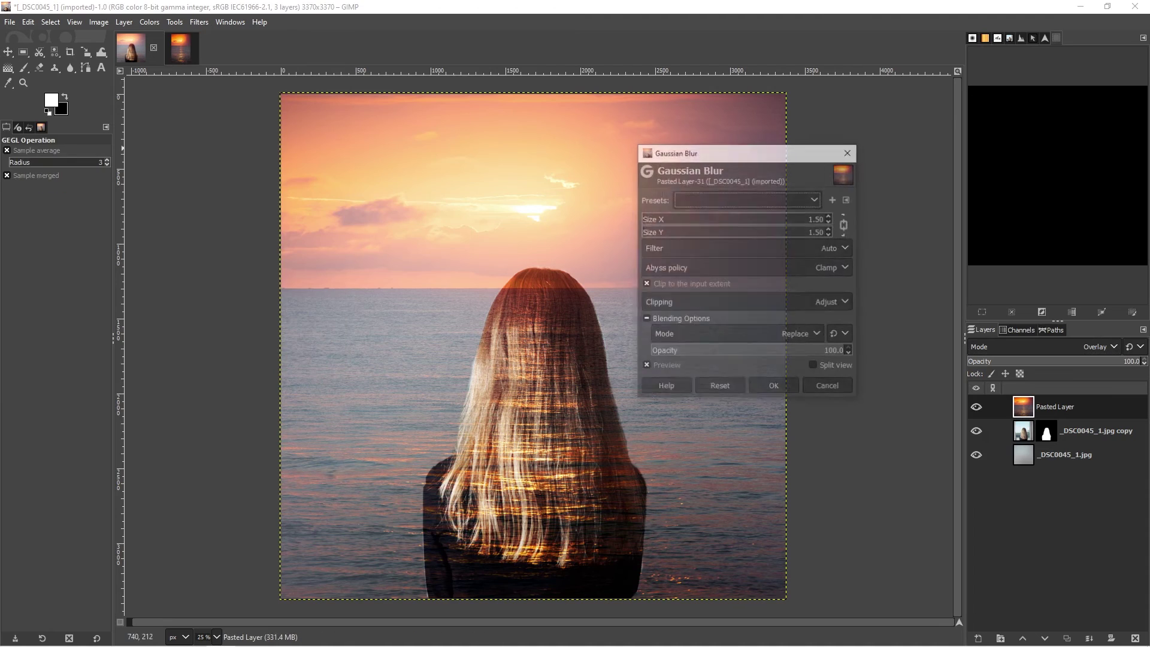
drag(809, 219, 837, 220)
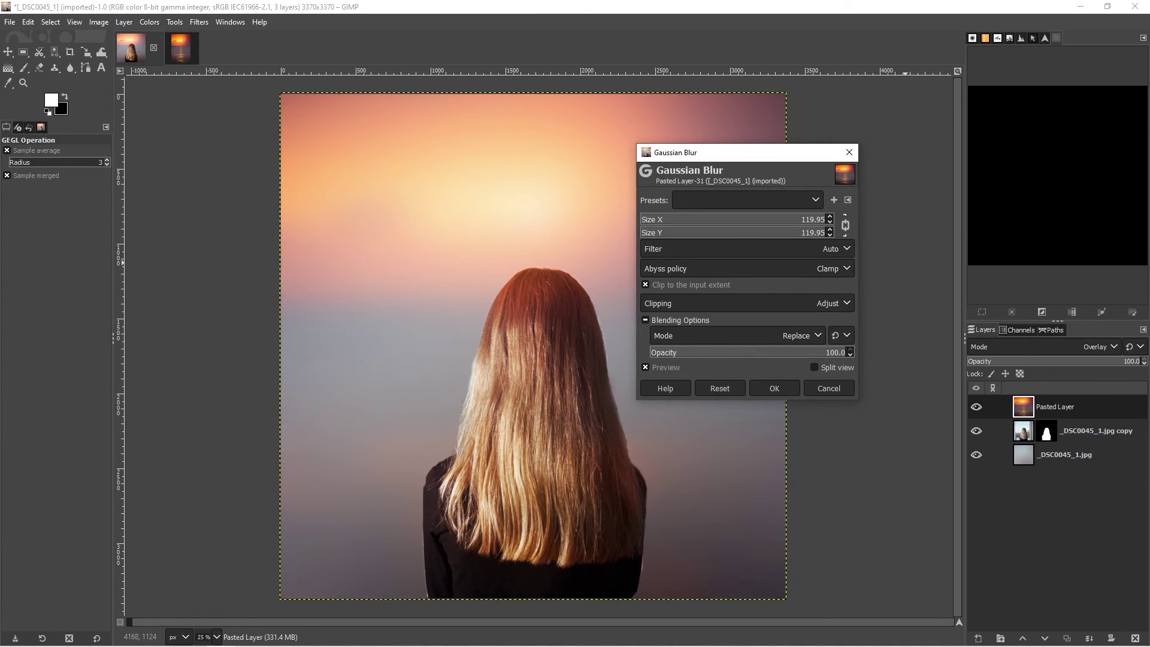
text(1000)
key(Tab)
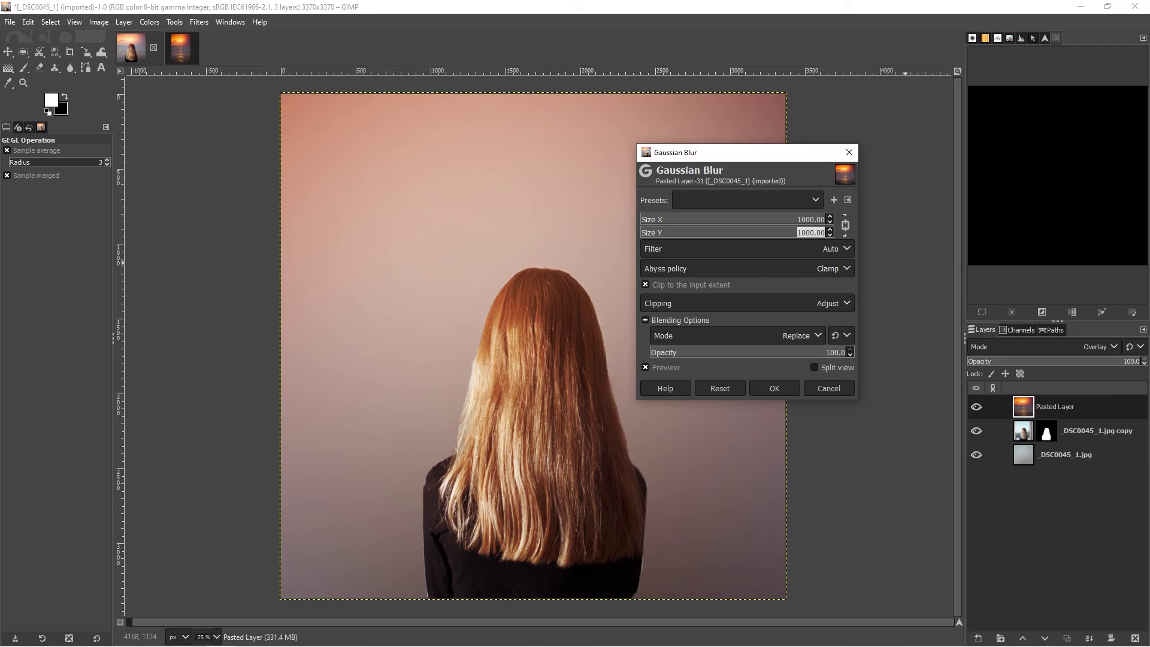
key(Return)
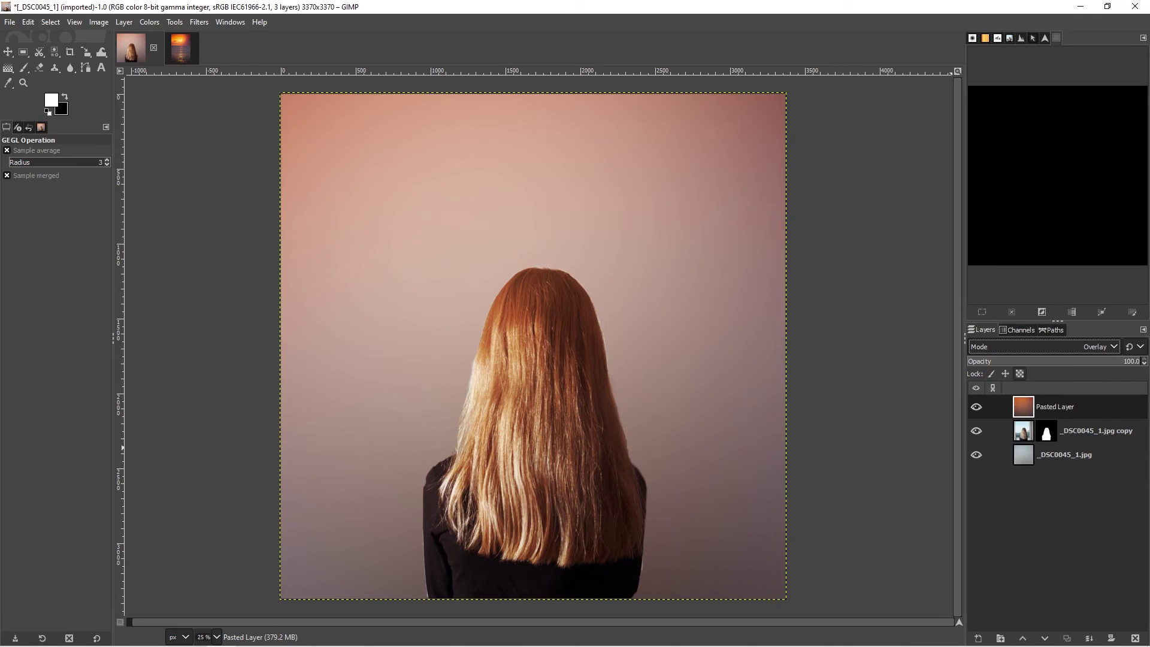
- Lower the sunset layer's opacity to 43.8 and toggle its visibility to compare the image with and without the tint
drag(1139, 361, 1042, 361)
click(976, 407)
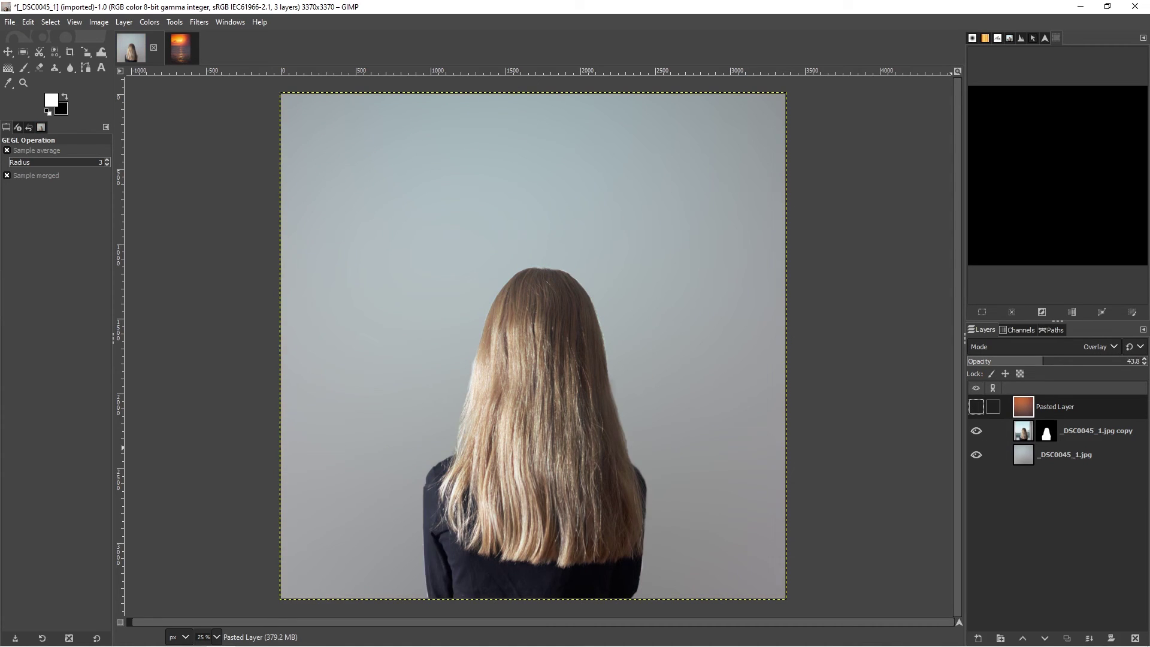
click(975, 407)
click(976, 406)
click(975, 407)
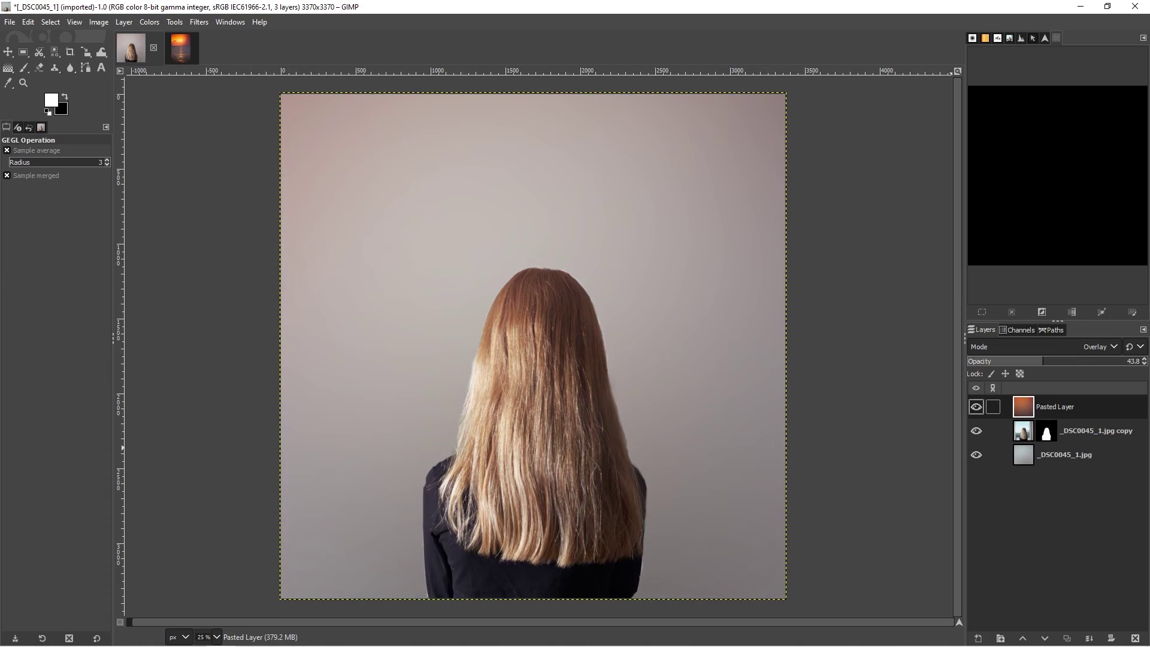